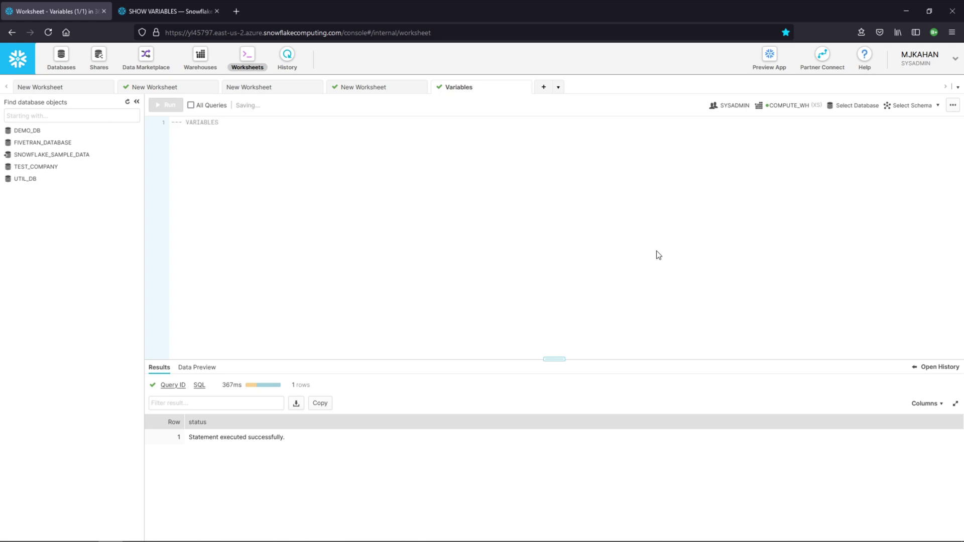
{"action": "type", "text": "---"}
{"action": "type", "text": "*--------------"}
Write the VARIABLES header and a WHY WOULD WE USE VARIABLES?? comment listing reuse, dynamic code, readability
{"action": "key", "text": "Return"}
{"action": "type", "text": "WHY WOULD WE USE VARIABL"}
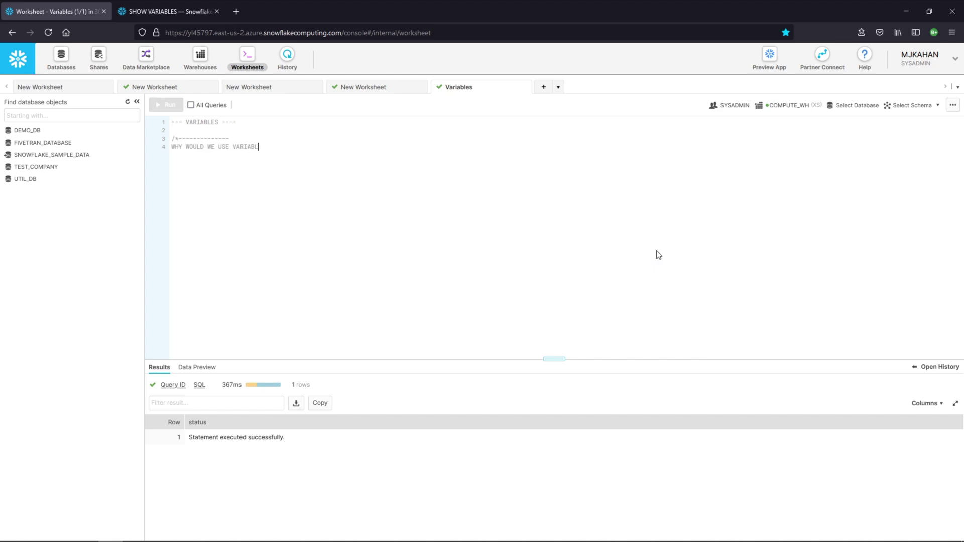
{"action": "type", "text": "ES??"}
{"action": "key", "text": "Return"}
{"action": "type", "text": "--------------*/"}
{"action": "key", "text": "Return"}
{"action": "type", "text": "-- "}
{"action": "type", "text": "1. "}
{"action": "type", "text": "R"}
{"action": "type", "text": "euse the same v"}
{"action": "type", "text": "alue in"}
{"action": "key", "text": "BackSpace"}
{"action": "key", "text": "BackSpace"}
{"action": "type", "text": "multiple p"}
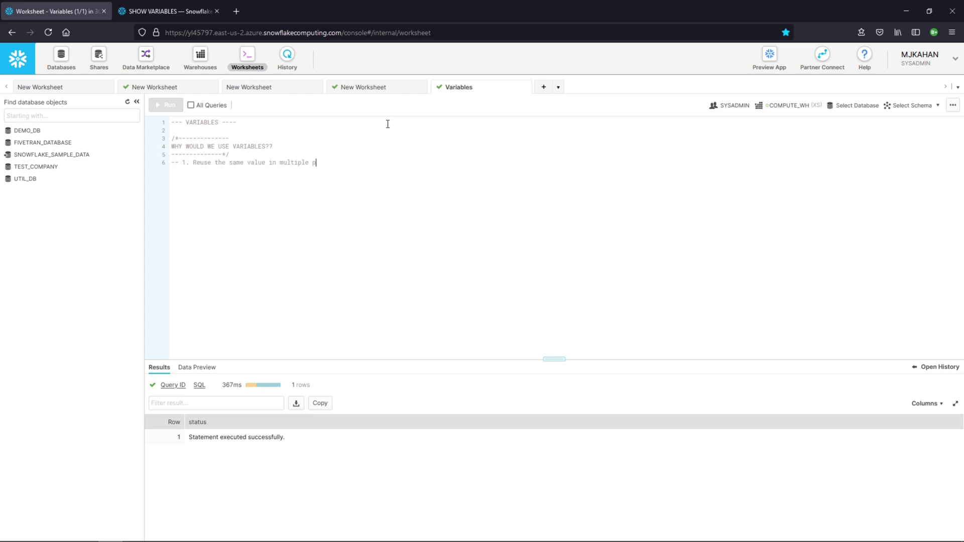
{"action": "type", "text": "laces (DRY"}
{"action": "key", "text": "Return"}
{"action": "type", "text": "-- 2. "}
{"action": "type", "text": "Make c"}
{"action": "type", "text": "ode more dynamic"}
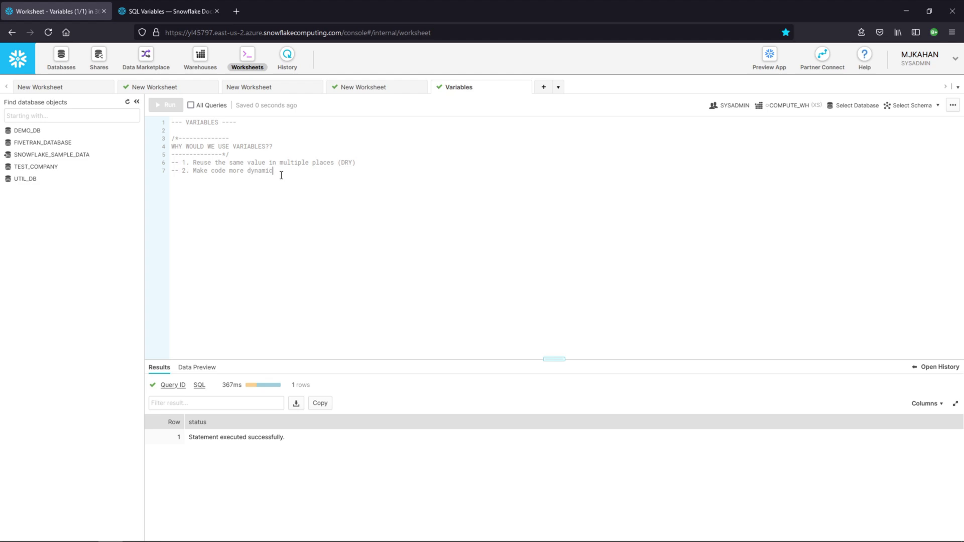
{"action": "key", "text": "Return"}
{"action": "type", "text": "-- 3. Readibility"}
{"action": "type", "text": "/Maintainab"}
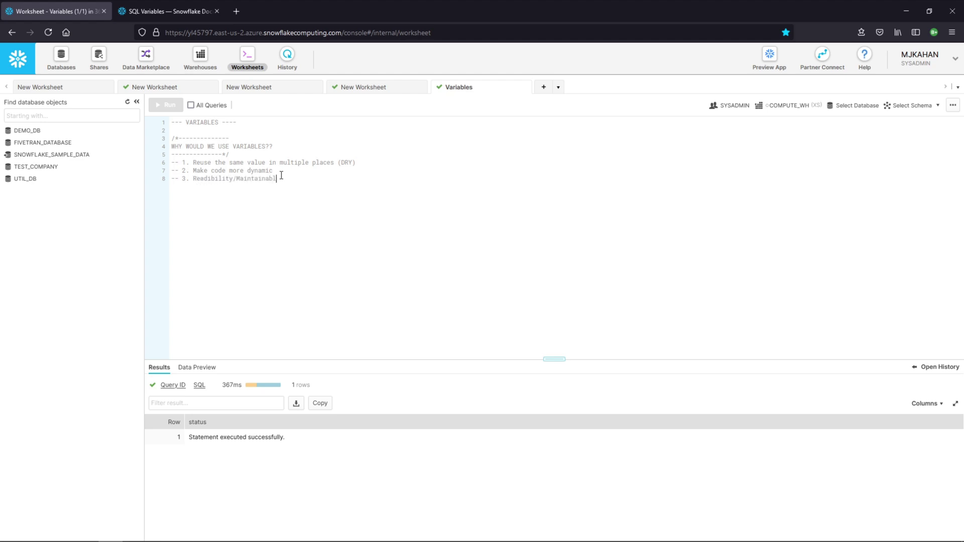
{"action": "type", "text": "ility"}
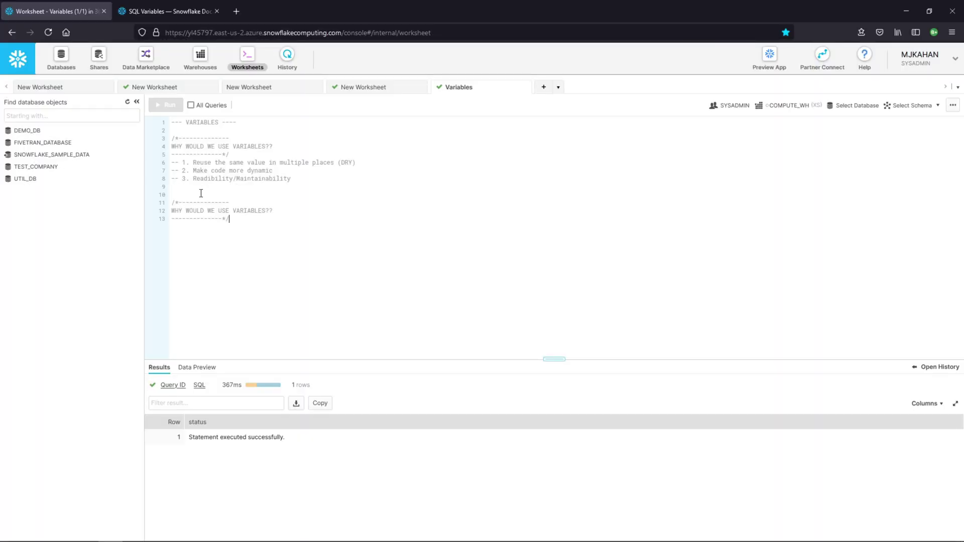
Retitle the pasted comment block's heading line to HOW TO SET VARIABLES
{"action": "left_click_drag", "start_coordinate": [273, 212], "coordinate": [162, 216]}
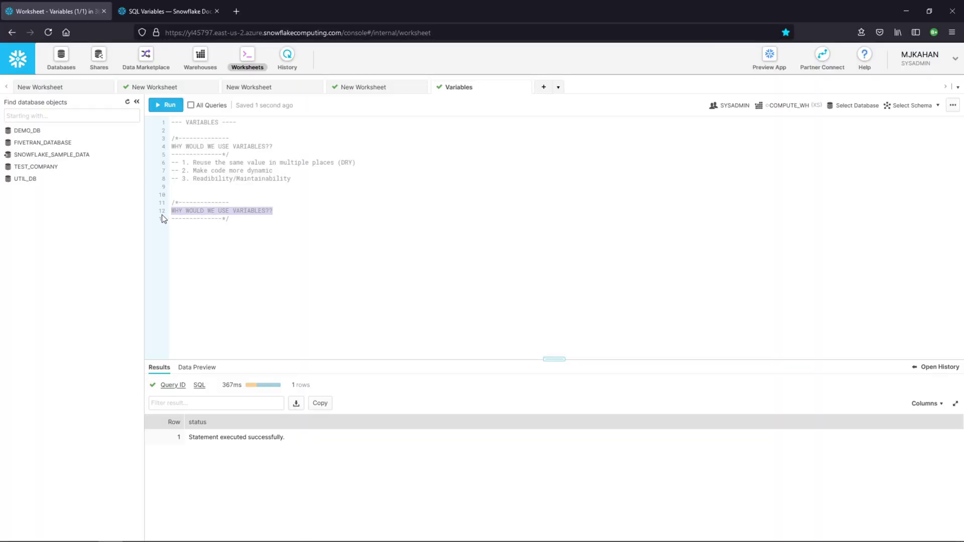
{"action": "key", "text": "BackSpace"}
{"action": "type", "text": "HOW TO SET VARIAB"}
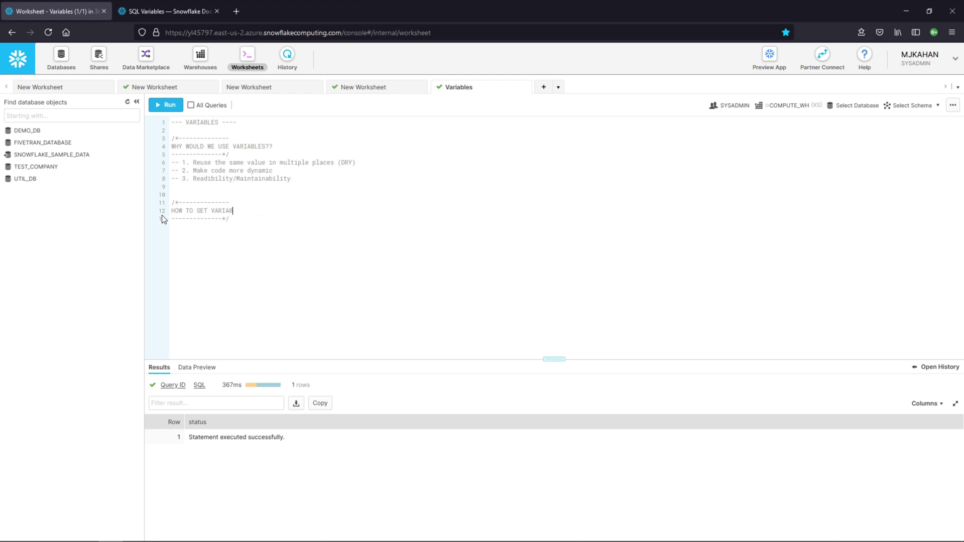
{"action": "type", "text": "LES"}
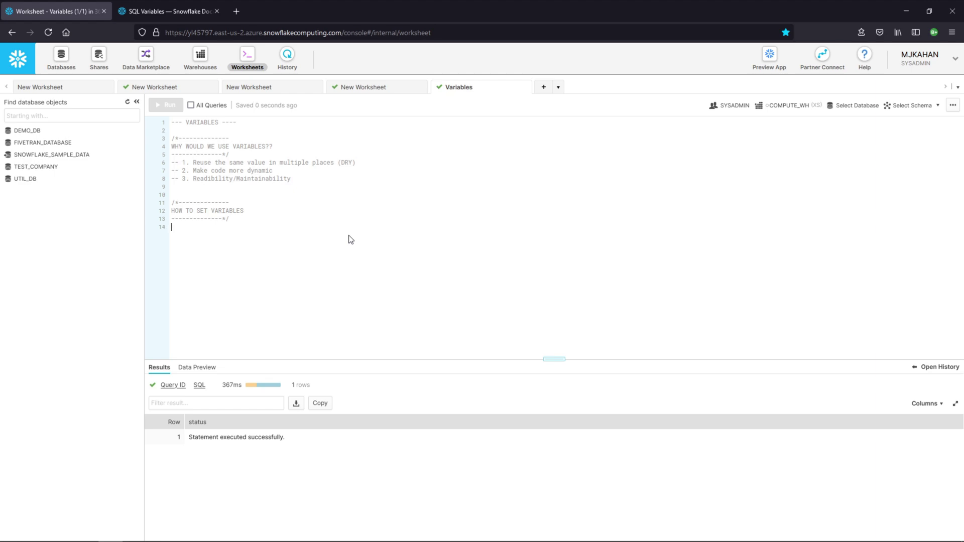
{"action": "type", "text": "set"}
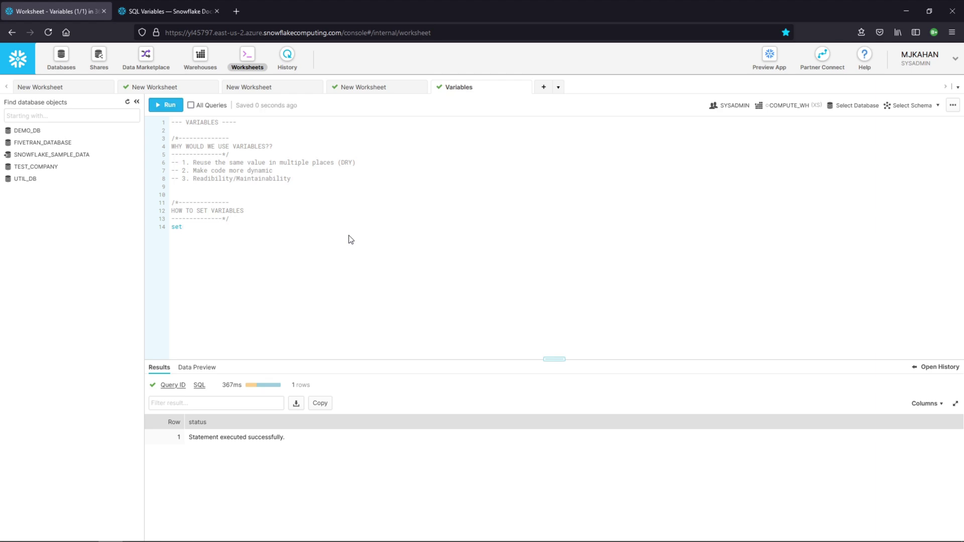
{"action": "type", "text": "tea"}
{"action": "type", "text": "m_nae"}
{"action": "type", "text": "e"}
{"action": "type", "text": " ="}
{"action": "type", "text": "'"}
{"action": "type", "text": "T"}
{"action": "type", "text": "EST"}
Write set team_name = '76ers'; on line 14 and run it
{"action": "key", "text": "BackSpace"}
{"action": "key", "text": "BackSpace"}
{"action": "key", "text": "BackSpace"}
{"action": "key", "text": "BackSpace"}
{"action": "type", "text": "TEST"}
{"action": "key", "text": "BackSpace"}
{"action": "key", "text": "BackSpace"}
{"action": "key", "text": "BackSpace"}
{"action": "key", "text": "BackSpace"}
{"action": "type", "text": "...L"}
{"action": "type", "text": "IKE AND SUBSCR"}
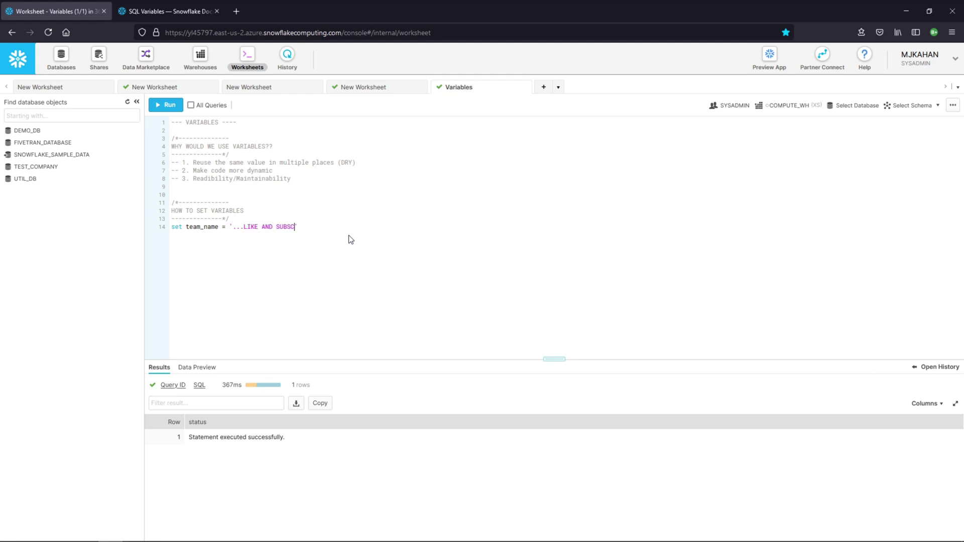
{"action": "type", "text": "IBE...."}
{"action": "type", "text": "......."}
{"action": "key", "text": "BackSpace"}
{"action": "key", "text": "BackSpace"}
{"action": "key", "text": "BackSpace"}
{"action": "key", "text": "BackSpace"}
{"action": "key", "text": "BackSpace"}
{"action": "key", "text": "BackSpace"}
{"action": "key", "text": "BackSpace"}
{"action": "key", "text": "BackSpace"}
{"action": "key", "text": "BackSpace"}
{"action": "type", "text": "76ers"}
{"action": "type", "text": ";"}
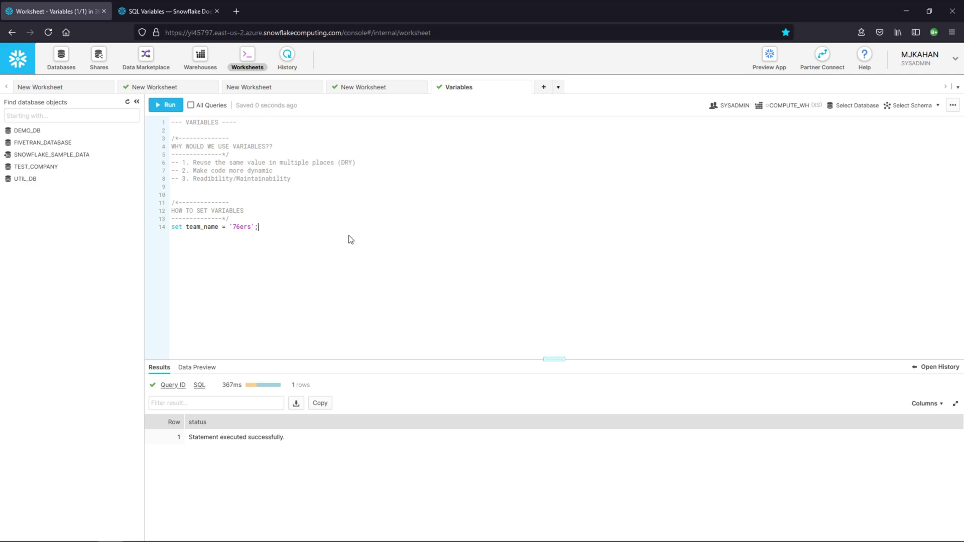
{"action": "key", "text": "Return"}
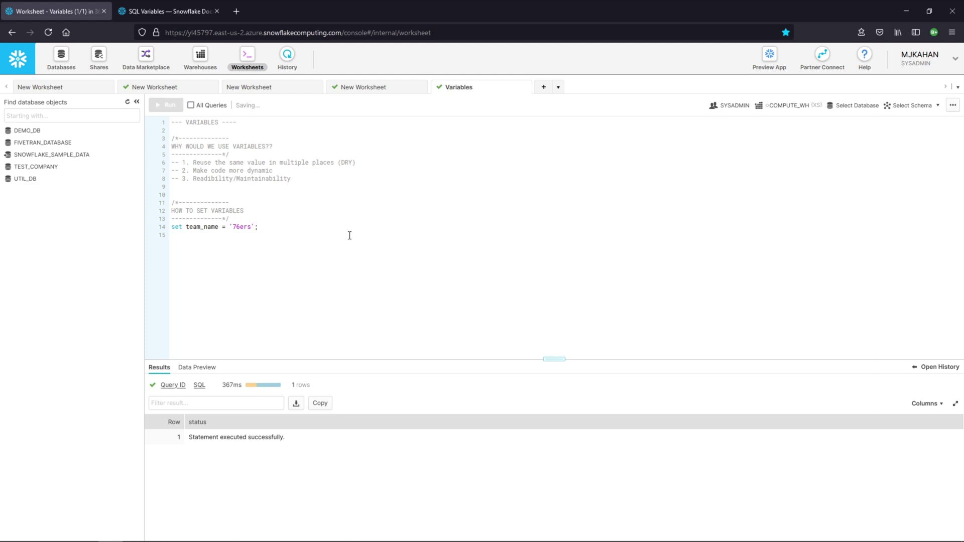
Delete the trial $team_name line and expand FIVETRAN_DATABASE in the object browser
{"action": "key", "text": "Return"}
{"action": "type", "text": "$"}
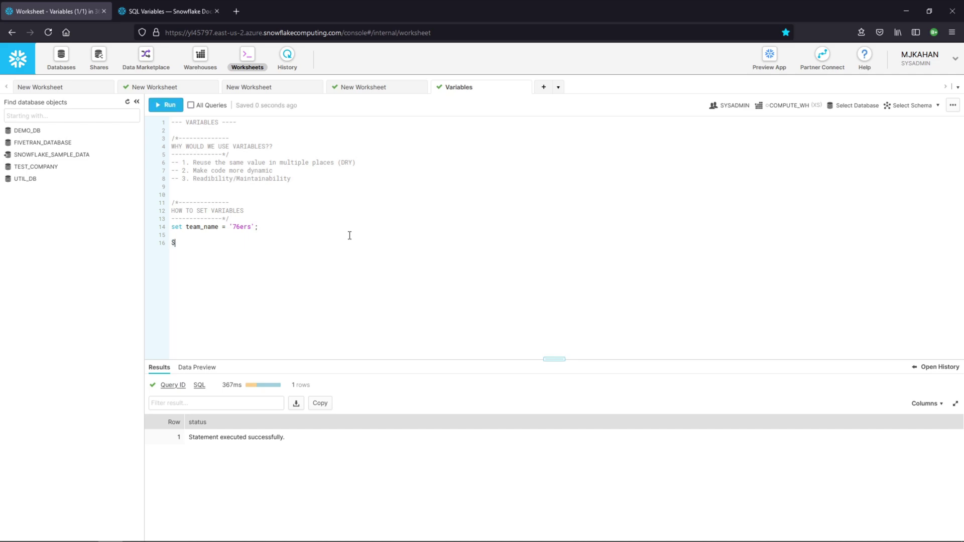
{"action": "type", "text": "team_"}
{"action": "type", "text": "name"}
{"action": "left_click", "coordinate": [189, 243]}
{"action": "double_click", "coordinate": [200, 241]}
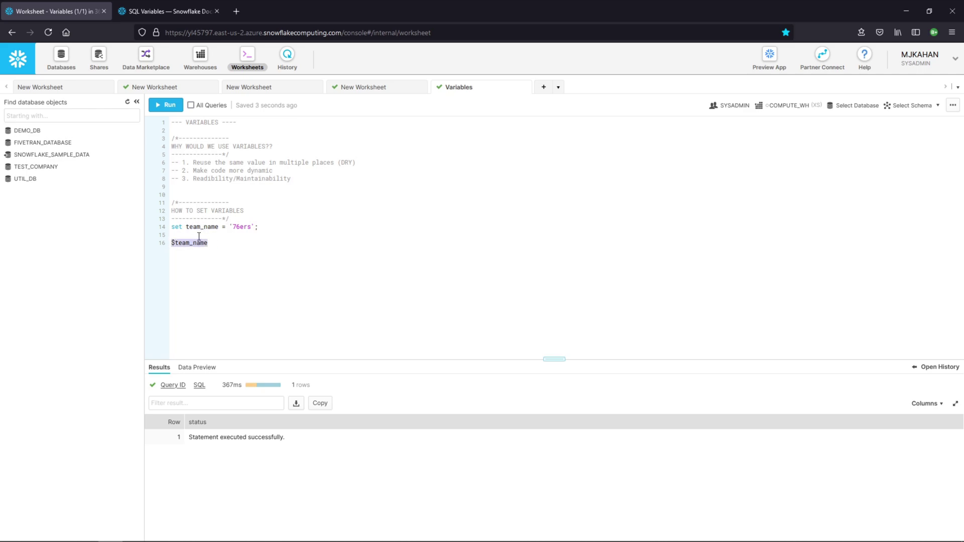
{"action": "key", "text": "BackSpace"}
{"action": "left_click", "coordinate": [34, 144]}
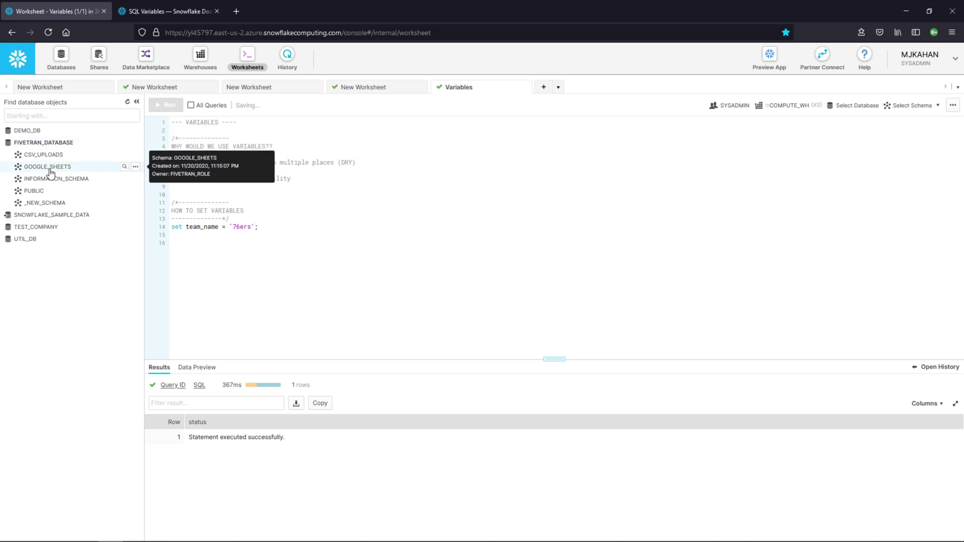
Build a select * from query on the GOOGLE_SHEETS NBA_PLAYERS table
{"action": "left_click", "coordinate": [53, 167]}
{"action": "left_click", "coordinate": [61, 211]}
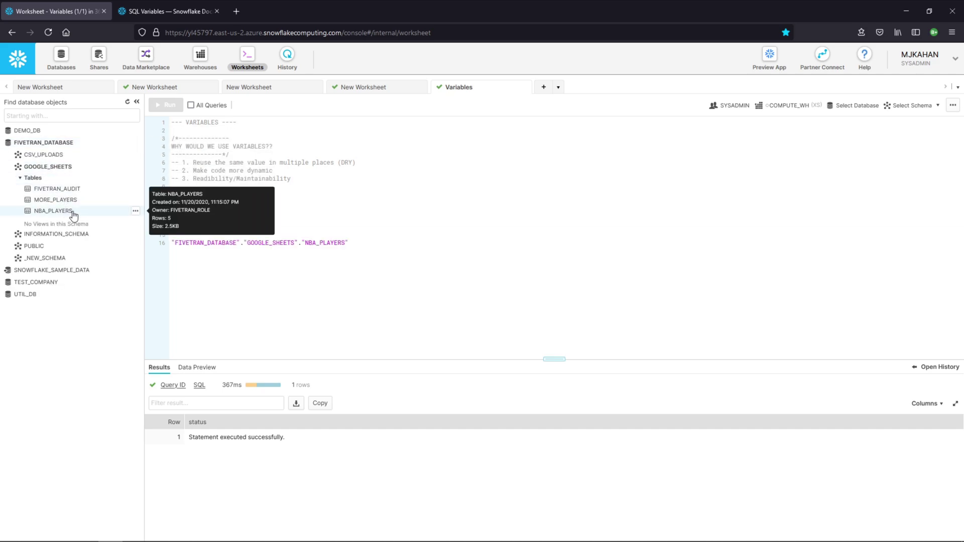
{"action": "left_click", "coordinate": [165, 246]}
{"action": "key", "text": "Left"}
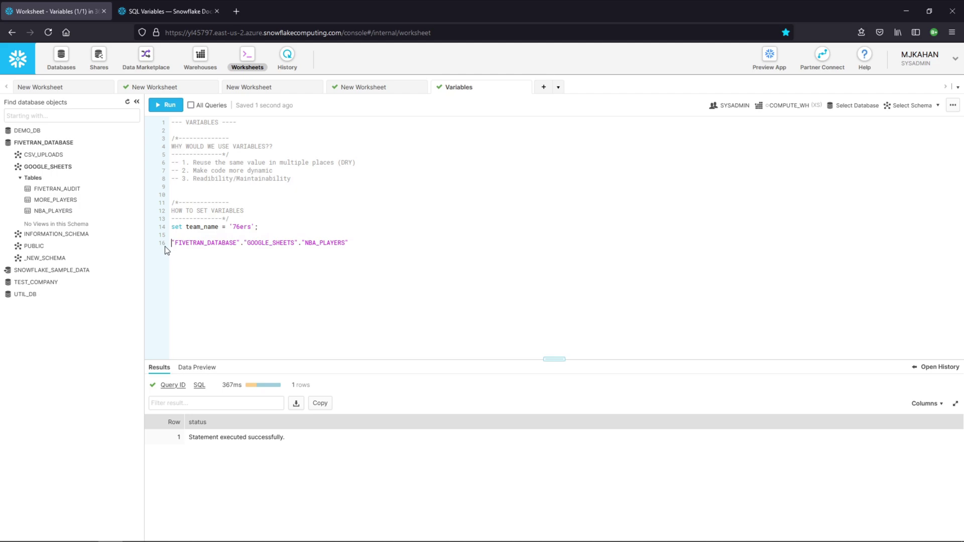
{"action": "type", "text": "select * "}
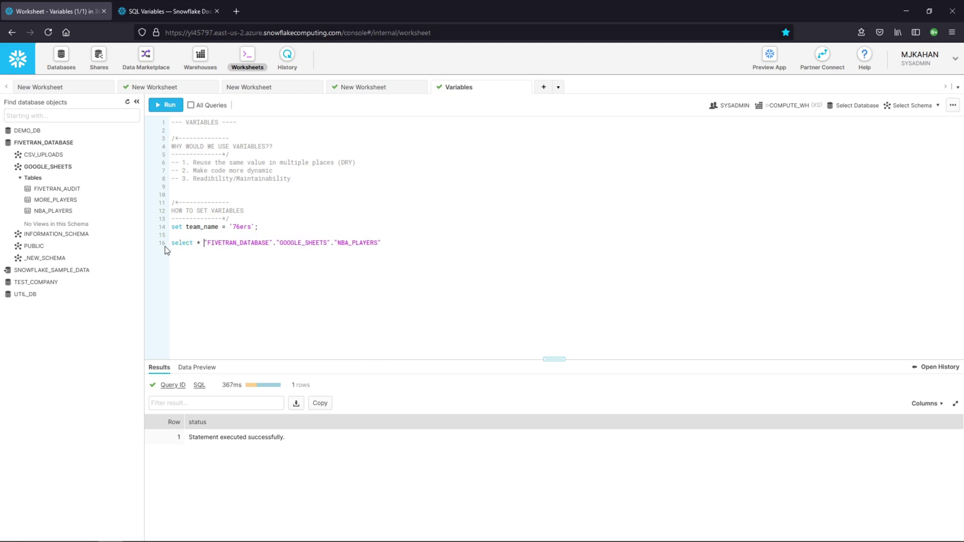
{"action": "type", "text": "from"}
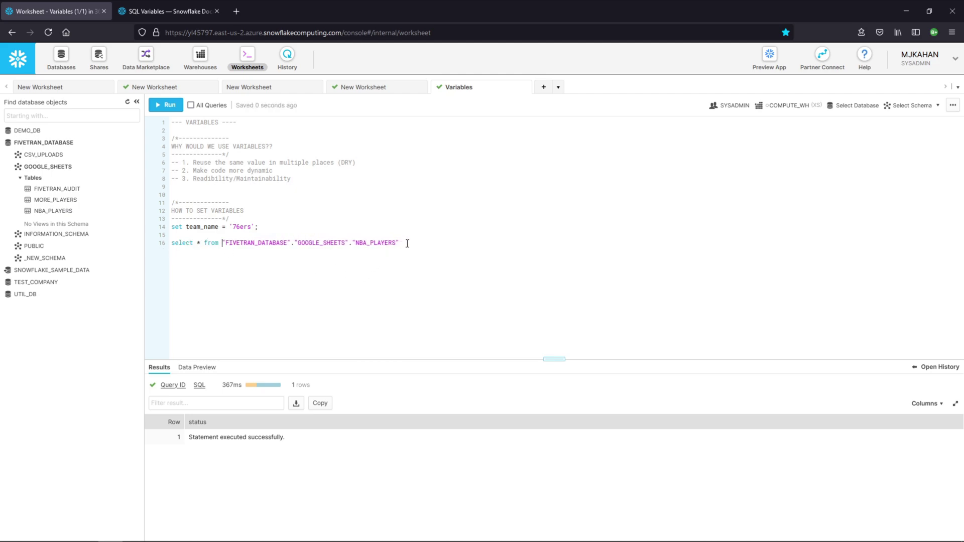
Run the NBA_PLAYERS query, returning all five player rows
{"action": "left_click_drag", "start_coordinate": [403, 243], "coordinate": [126, 240]}
{"action": "left_click", "coordinate": [165, 105]}
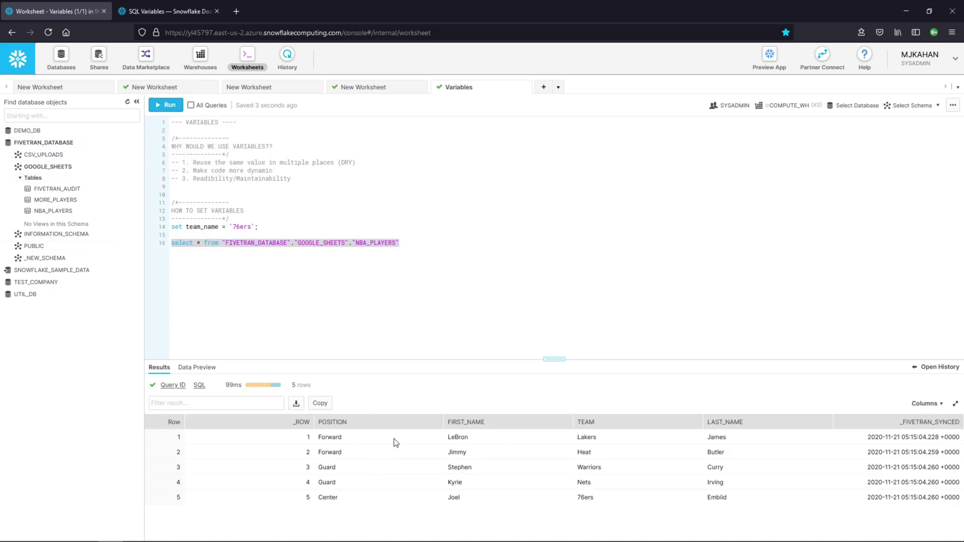
{"action": "left_click", "coordinate": [419, 243]}
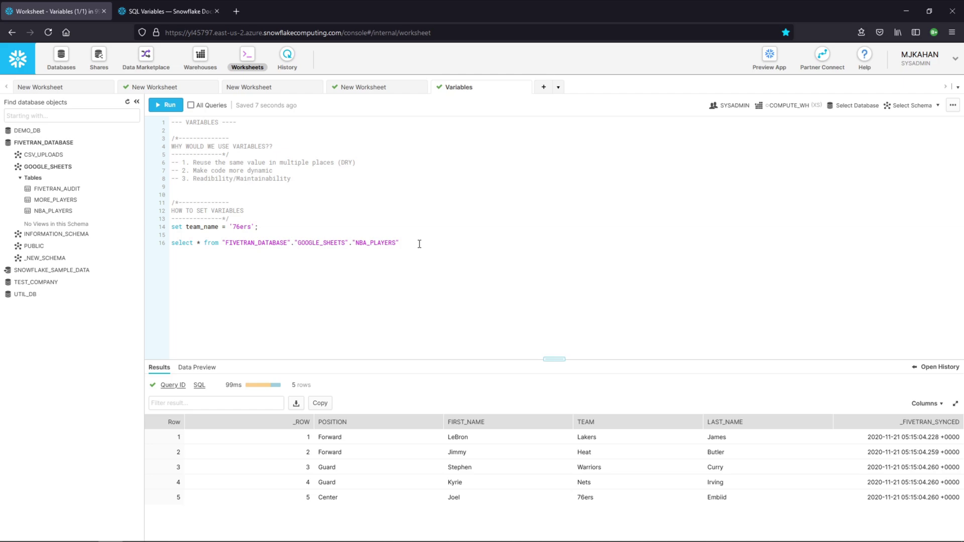
{"action": "type", "text": "where"}
{"action": "type", "text": " team"}
{"action": "type", "text": " = $"}
{"action": "type", "text": "team_name"}
{"action": "type", "text": ";"}
Run the team_name set statement and filtered query together with 76ers
{"action": "left_click", "coordinate": [491, 243]}
{"action": "left_click", "coordinate": [172, 227], "text": "shift"}
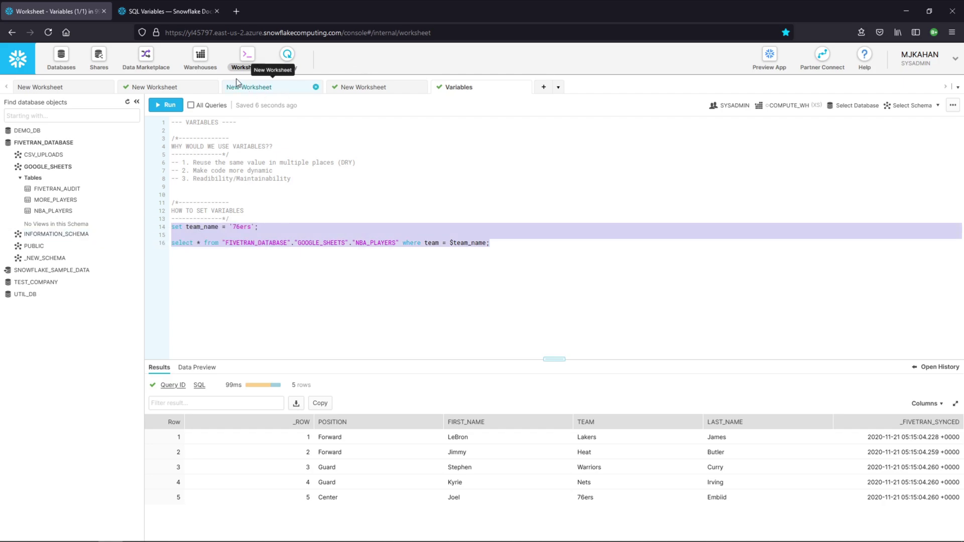
{"action": "left_click", "coordinate": [169, 105]}
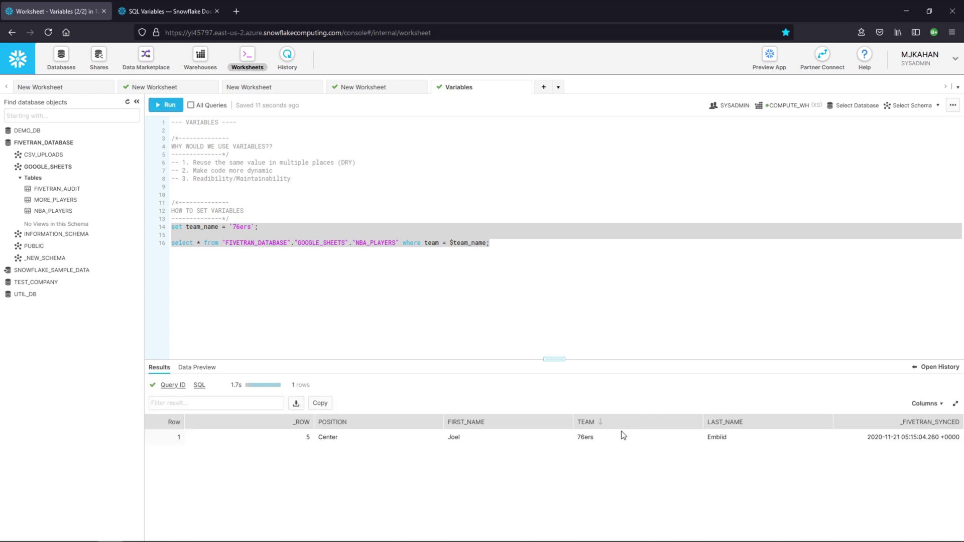
Switch the team_name value to 'Heat' and rerun, returning only Jimmy Butler
{"action": "double_click", "coordinate": [585, 438]}
{"action": "double_click", "coordinate": [242, 227]}
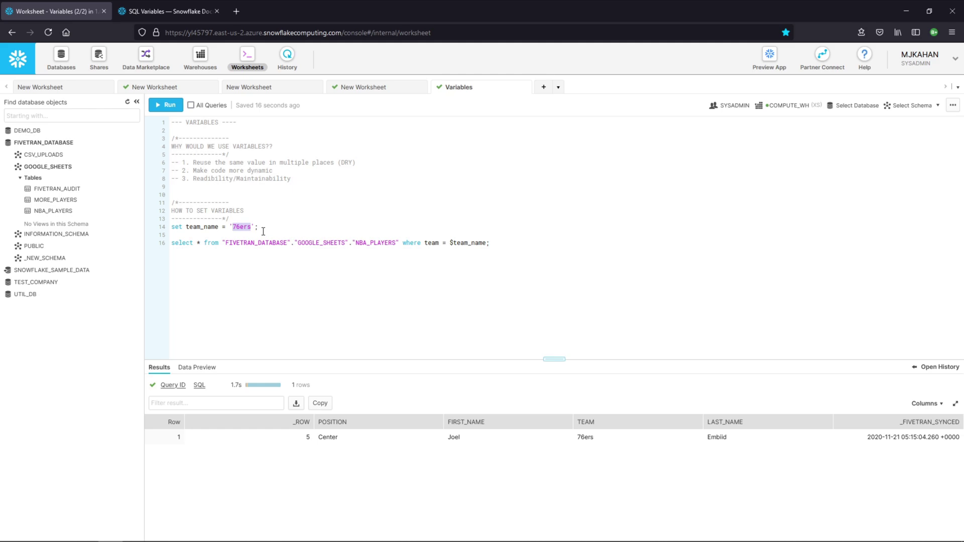
{"action": "type", "text": "Heat"}
{"action": "left_click_drag", "start_coordinate": [504, 253], "coordinate": [160, 226]}
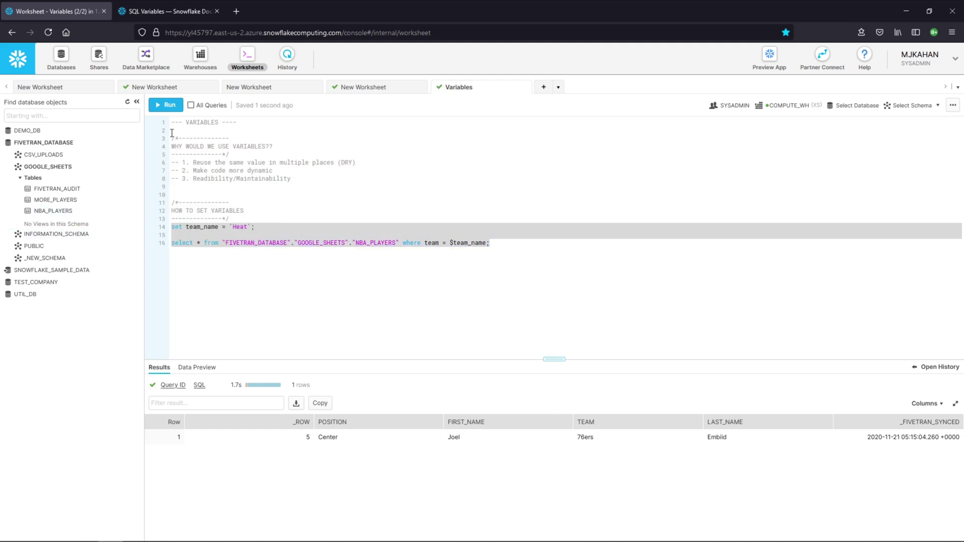
{"action": "left_click", "coordinate": [169, 105]}
{"action": "left_click", "coordinate": [246, 219]}
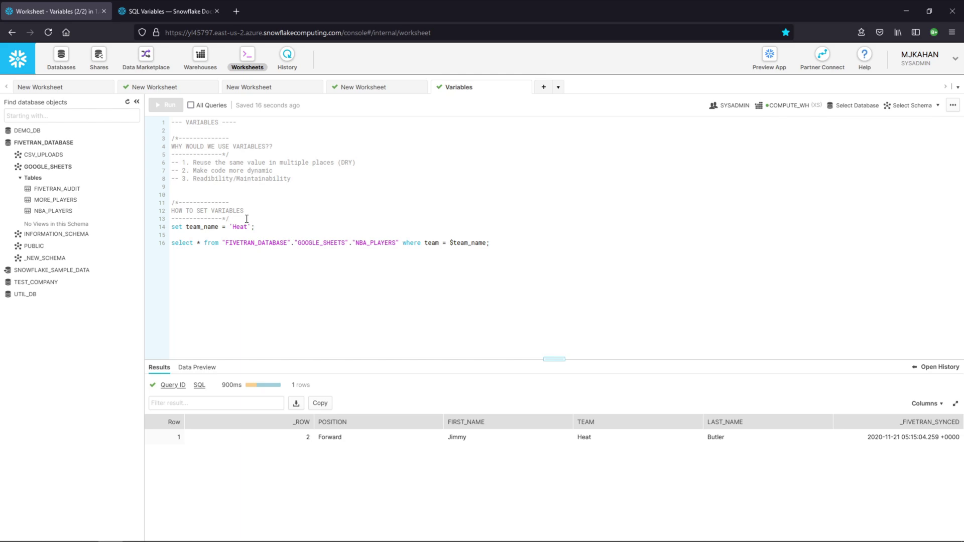
Add blank lines and a 'Set multiple variables at once' comment below the query
{"action": "key", "text": "Return"}
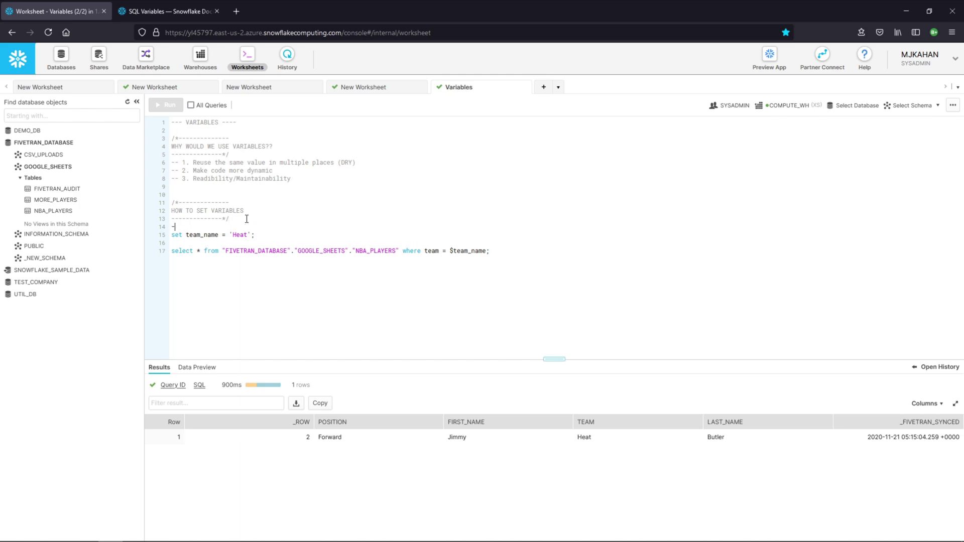
{"action": "type", "text": "-- Set a single variable"}
{"action": "left_click", "coordinate": [526, 261]}
{"action": "key", "text": "Return"}
{"action": "key", "text": "Return"}
{"action": "key", "text": "Return"}
{"action": "type", "text": "-- "}
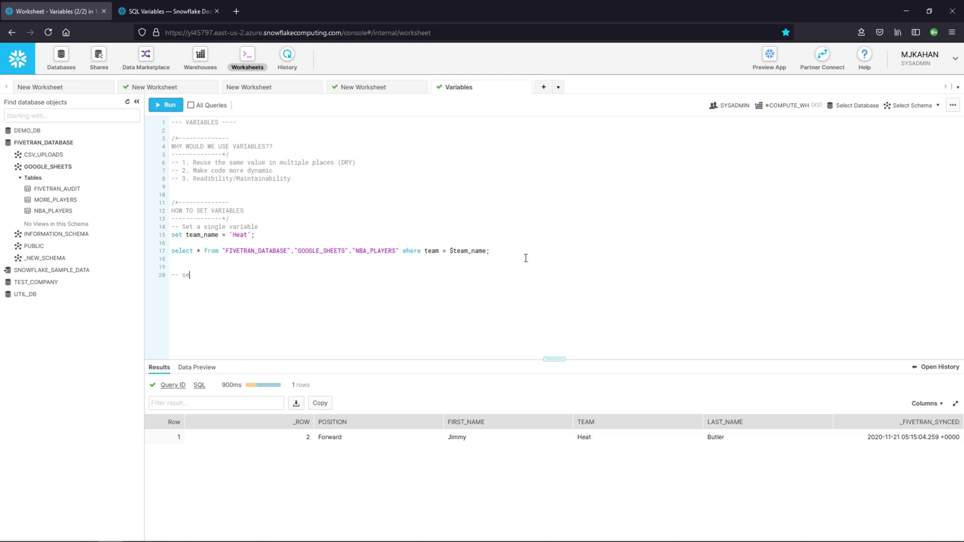
{"action": "type", "text": "Set multiple v"}
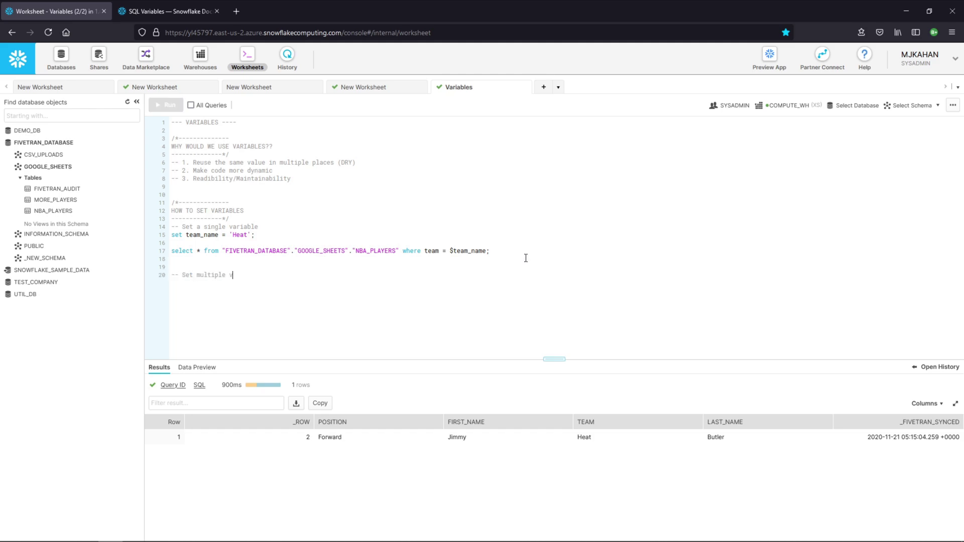
{"action": "type", "text": "ariables"}
{"action": "type", "text": " at once"}
{"action": "key", "text": "Return"}
Paste four copies of the team_name set statement starting on line 21
{"action": "left_click_drag", "start_coordinate": [303, 240], "coordinate": [156, 235]}
{"action": "key", "text": "ctrl+c"}
{"action": "left_click", "coordinate": [198, 284]}
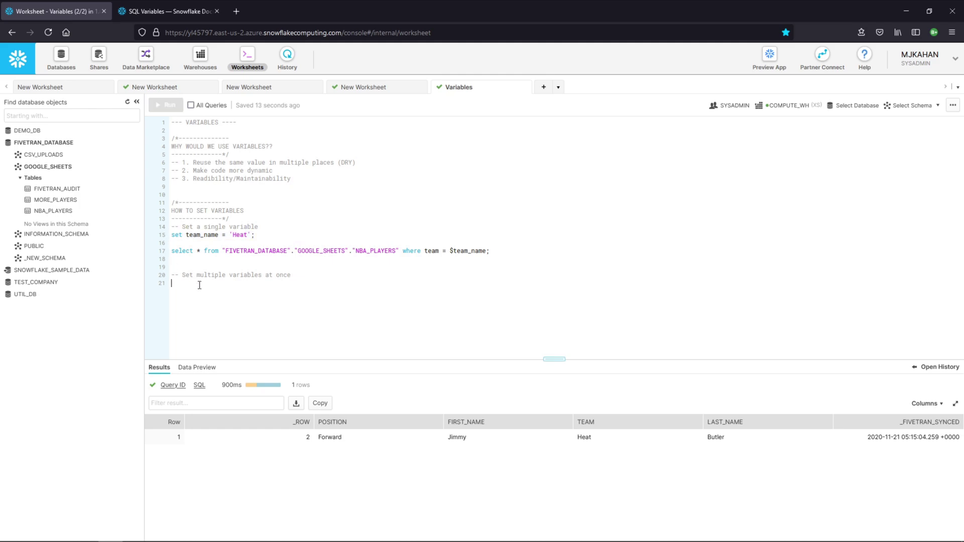
{"action": "key", "text": "ctrl+v"}
{"action": "key", "text": "Return"}
{"action": "key", "text": "ctrl+v"}
{"action": "key", "text": "Return"}
{"action": "key", "text": "ctrl+v"}
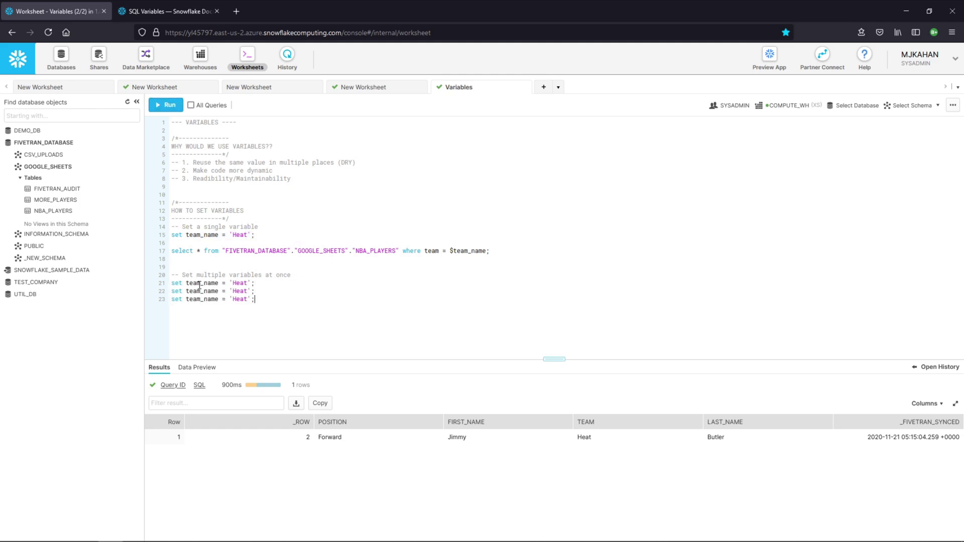
{"action": "key", "text": "Return"}
{"action": "key", "text": "ctrl+v"}
Rename the line 22 and 23 variables to first_name and last_name, deleting the fourth copy
{"action": "double_click", "coordinate": [202, 293]}
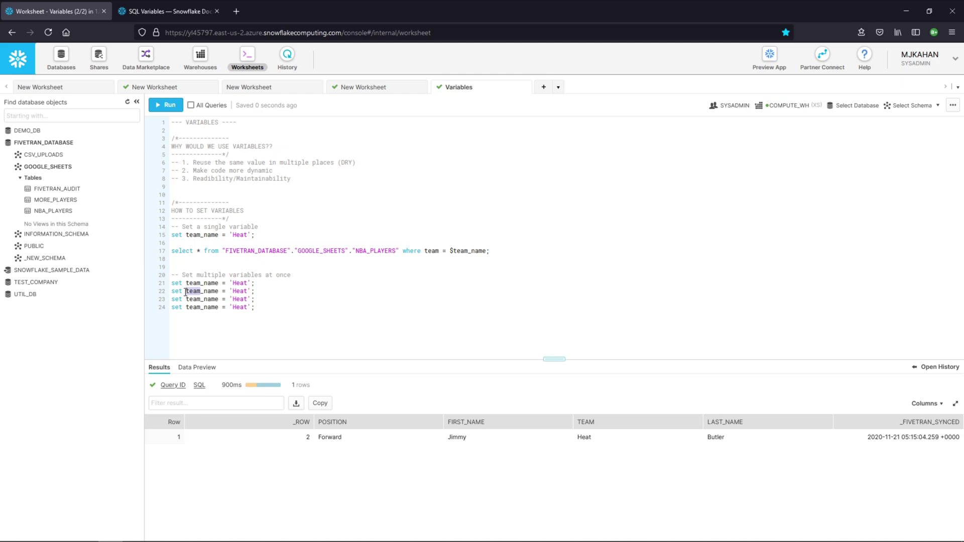
{"action": "type", "text": "first_nam = 'He"}
{"action": "double_click", "coordinate": [201, 300]}
{"action": "type", "text": "last_an"}
{"action": "key", "text": "BackSpace"}
{"action": "key", "text": "BackSpace"}
{"action": "type", "text": "name"}
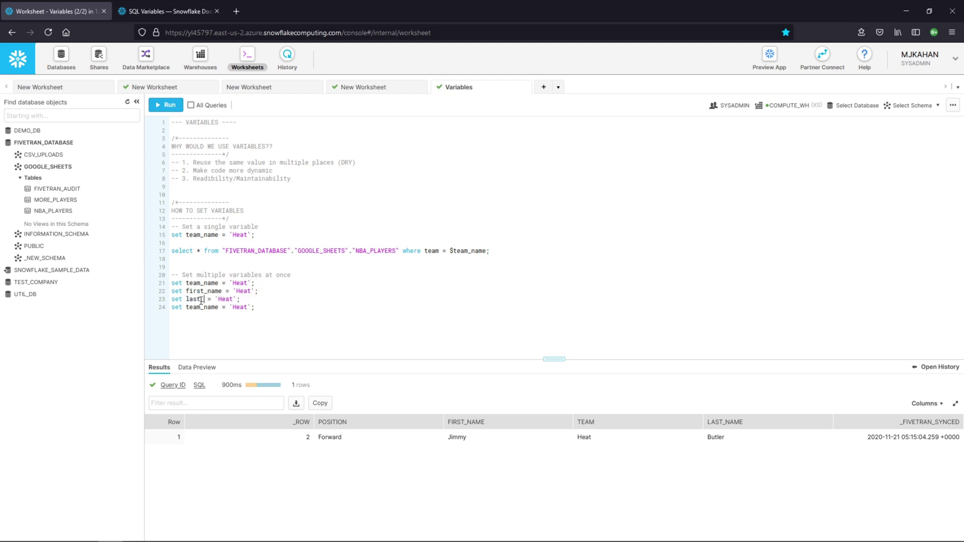
{"action": "key", "text": "ctrl+shift+k"}
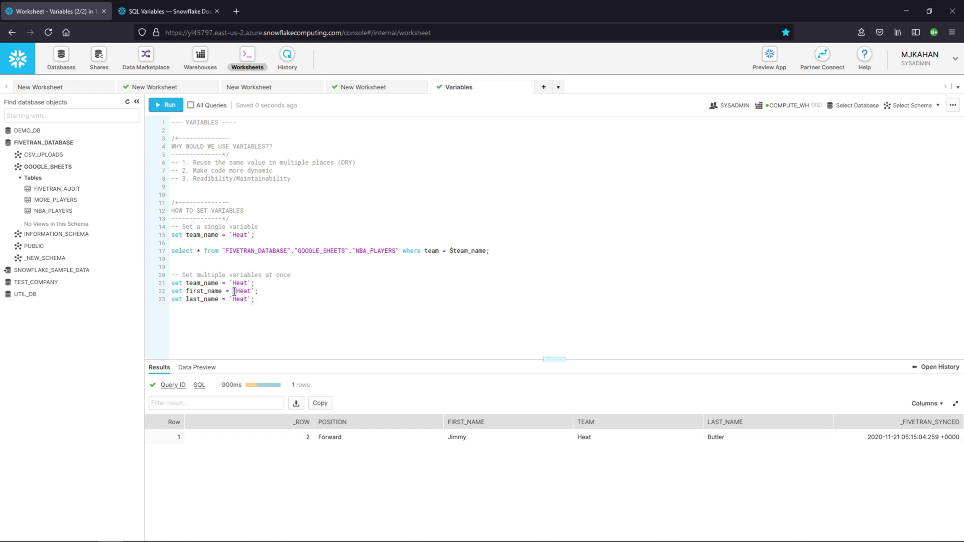
Change the values on lines 22 and 23 to 'Kyrie' and 'James'
{"action": "left_click_drag", "start_coordinate": [235, 291], "coordinate": [251, 292]}
{"action": "type", "text": "Kyrie"}
{"action": "double_click", "coordinate": [240, 299]}
{"action": "type", "text": "James"}
{"action": "left_click_drag", "start_coordinate": [259, 300], "coordinate": [137, 283]}
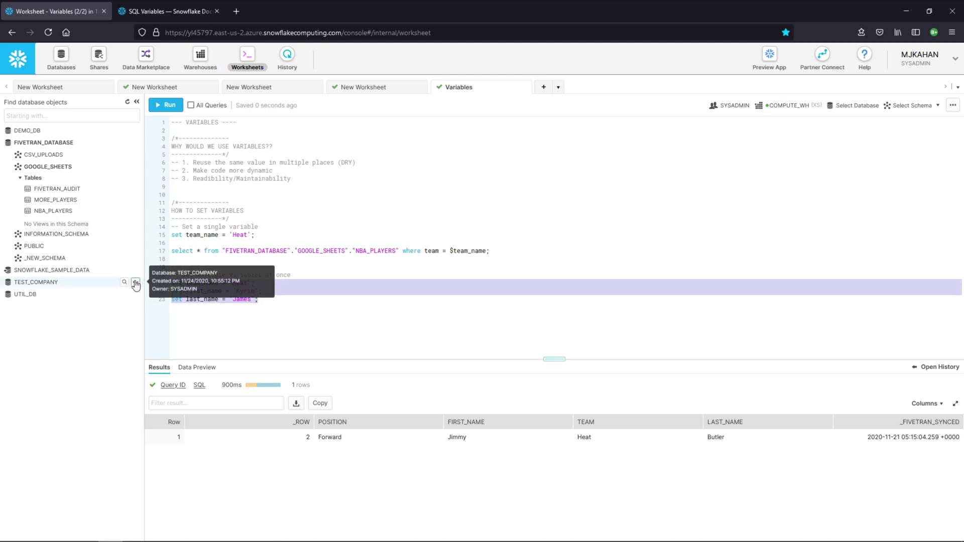
{"action": "left_click", "coordinate": [305, 300]}
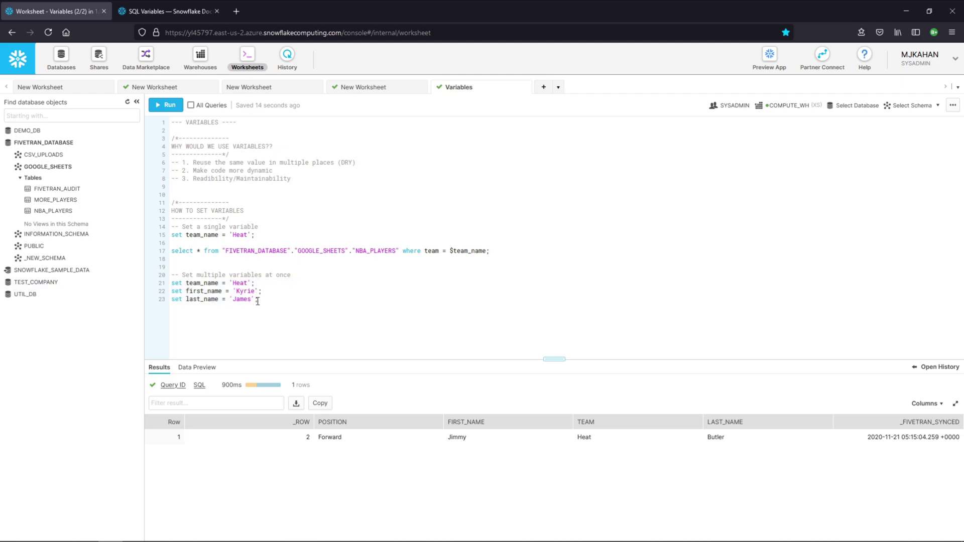
Comment out the three separate set statements on lines 21–23
{"action": "left_click", "coordinate": [157, 286]}
{"action": "key", "text": "ctrl+slash"}
{"action": "key", "text": "ctrl+slash"}
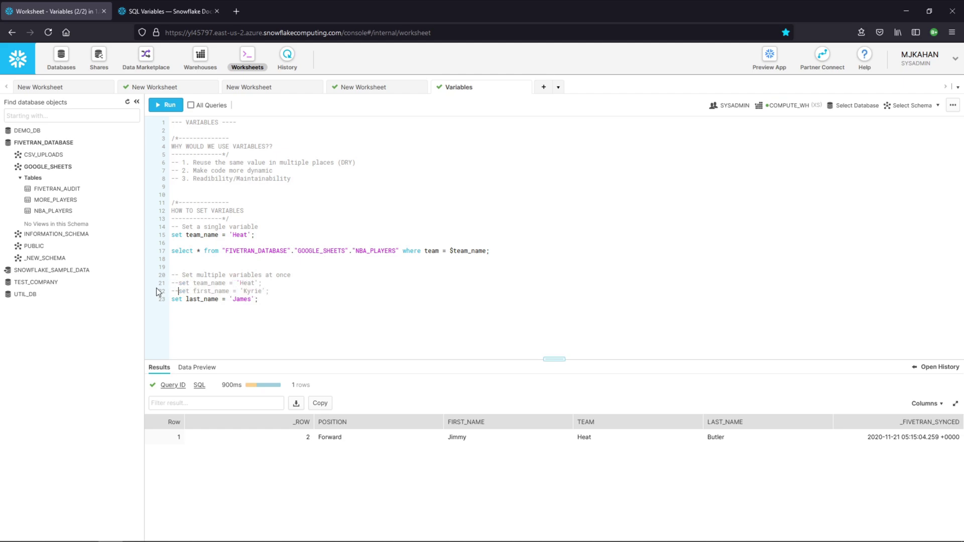
{"action": "key", "text": "ctrl+slash"}
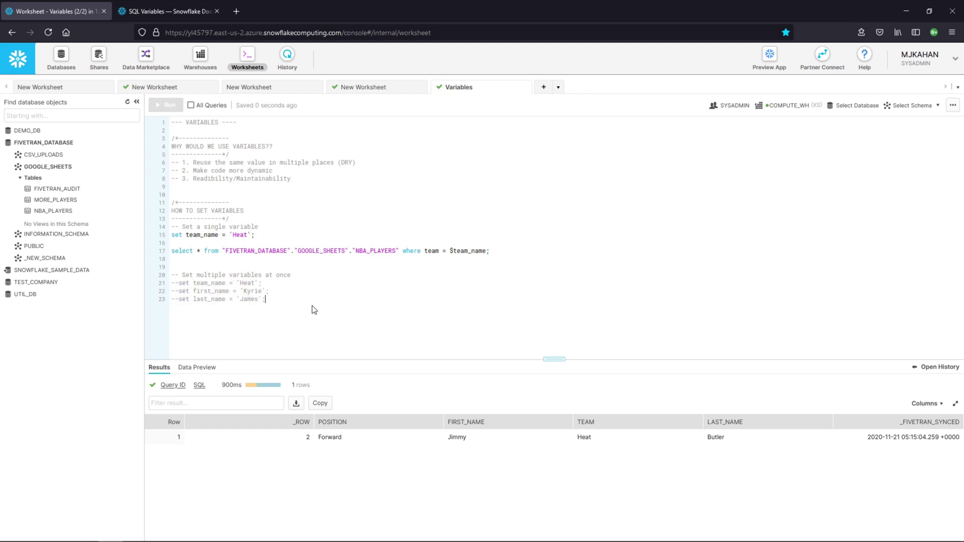
Write set(team_name, first_name, last_name) = ('Heat', 'Kyrie', 'James'); on line 25
{"action": "key", "text": "Return"}
{"action": "key", "text": "Return"}
{"action": "type", "text": "set("}
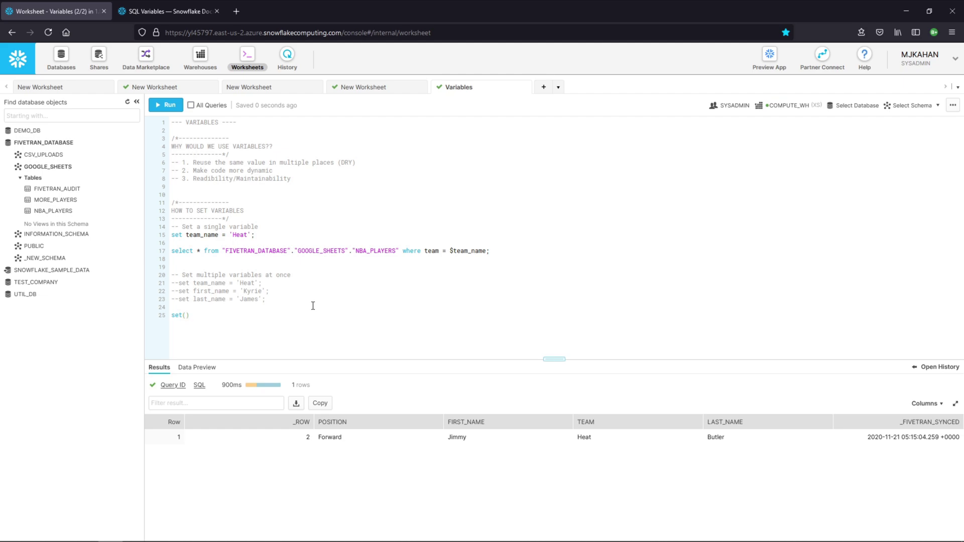
{"action": "type", "text": "team_name"}
{"action": "type", "text": ", first_name, "}
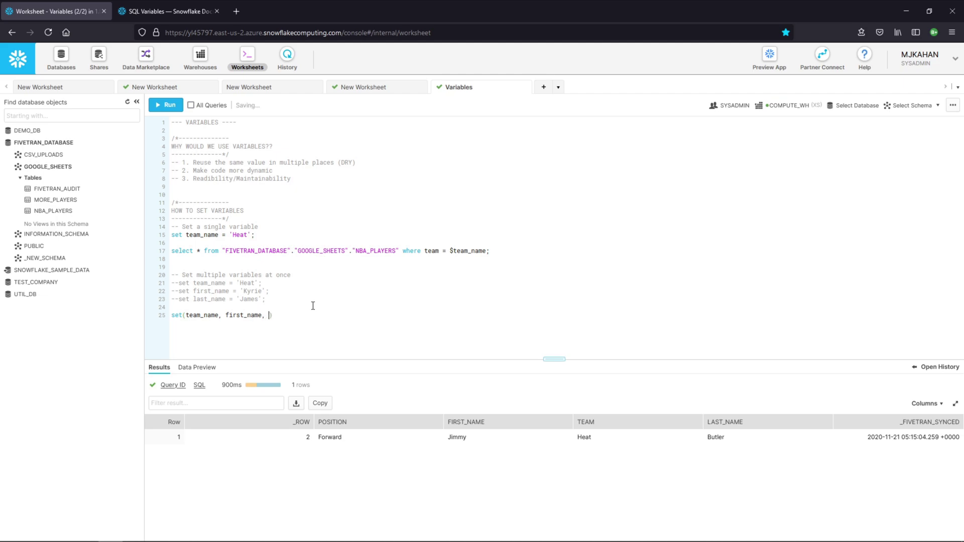
{"action": "type", "text": "last_name) ="}
{"action": "type", "text": " ("}
{"action": "type", "text": "'"}
{"action": "type", "text": "Heat', 'Kyrie"}
{"action": "type", "text": "', 'James');"}
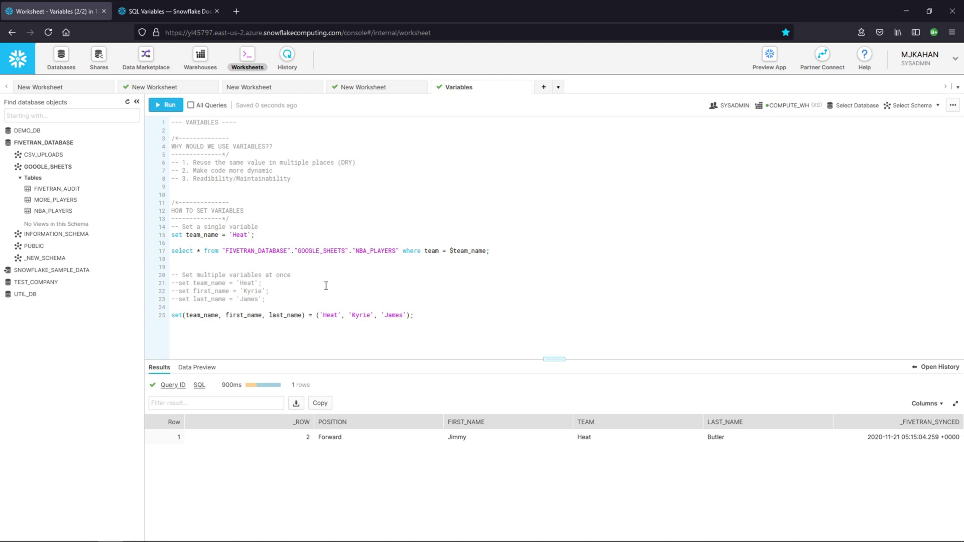
{"action": "left_click_drag", "start_coordinate": [411, 315], "coordinate": [161, 319]}
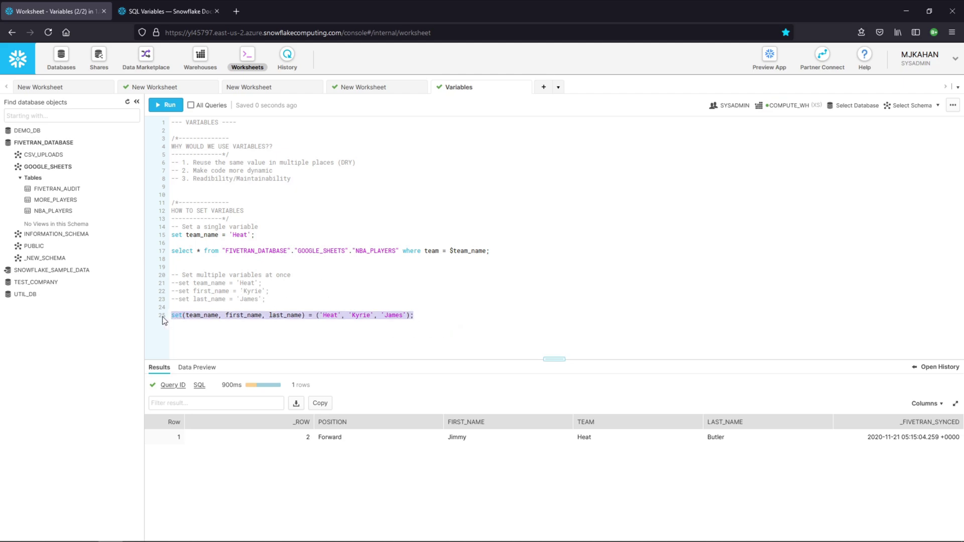
{"action": "left_click", "coordinate": [200, 314]}
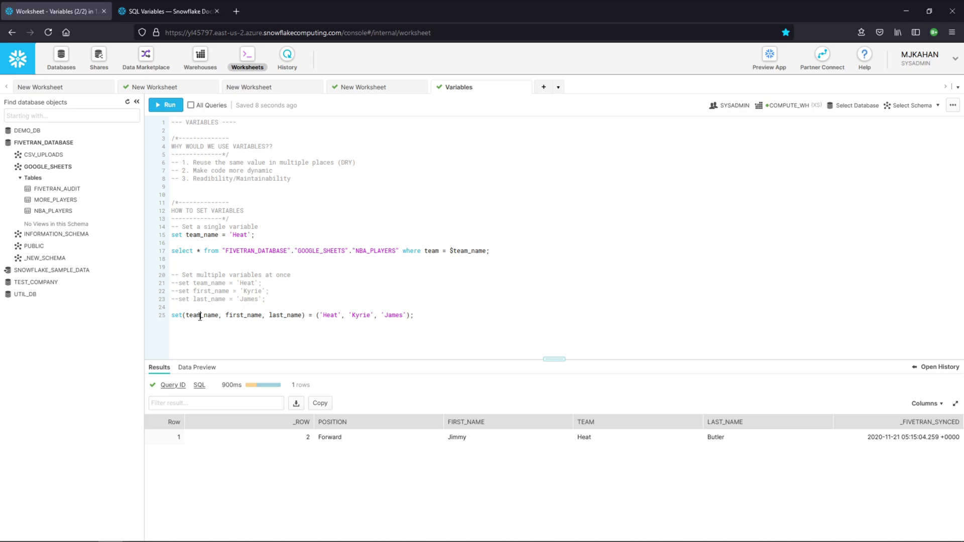
{"action": "left_click", "coordinate": [192, 9]}
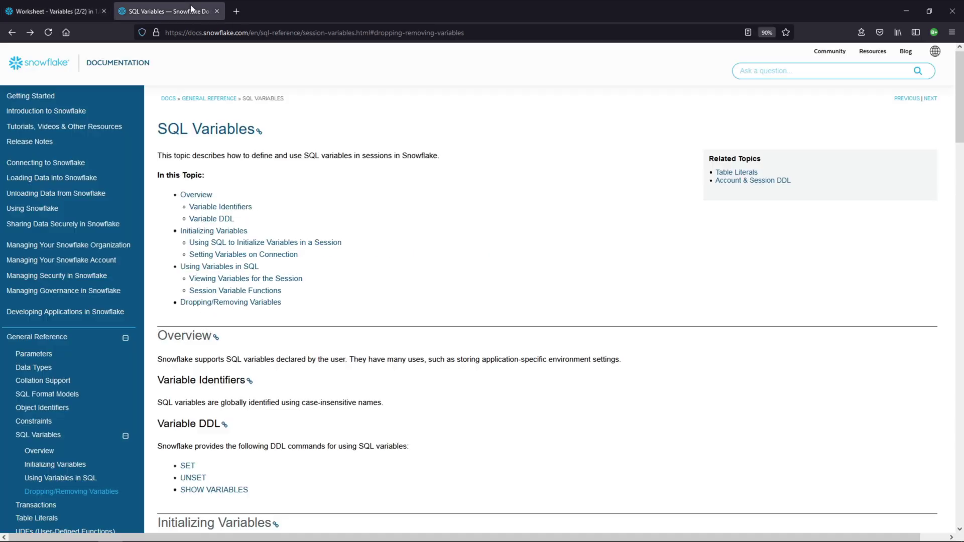
{"action": "scroll", "coordinate": [299, 232], "scroll_direction": "down", "scroll_amount": 2}
{"action": "scroll", "coordinate": [302, 241], "scroll_direction": "down", "scroll_amount": 2}
{"action": "scroll", "coordinate": [304, 249], "scroll_direction": "down", "scroll_amount": 2}
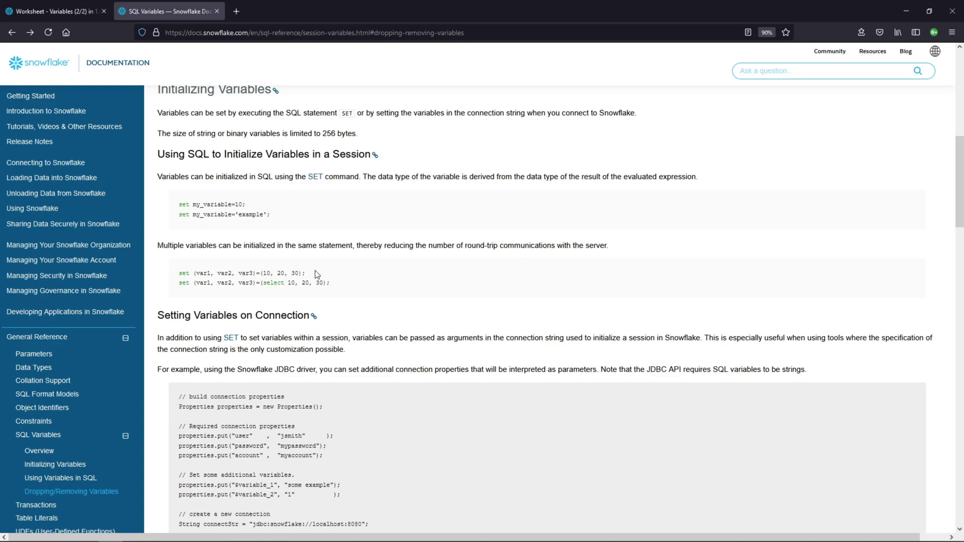
{"action": "left_click_drag", "start_coordinate": [315, 271], "coordinate": [178, 272]}
{"action": "left_click", "coordinate": [198, 276]}
{"action": "left_click", "coordinate": [73, 5]}
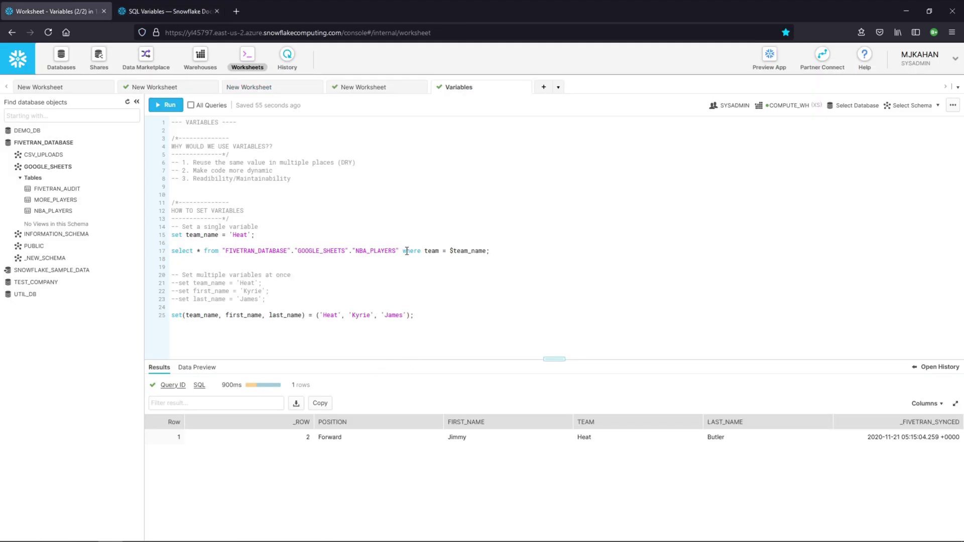
Copy the filtered NBA_PLAYERS query onto line 27, below the combined set statement
{"action": "left_click_drag", "start_coordinate": [397, 250], "coordinate": [159, 257]}
{"action": "key", "text": "ctrl+c"}
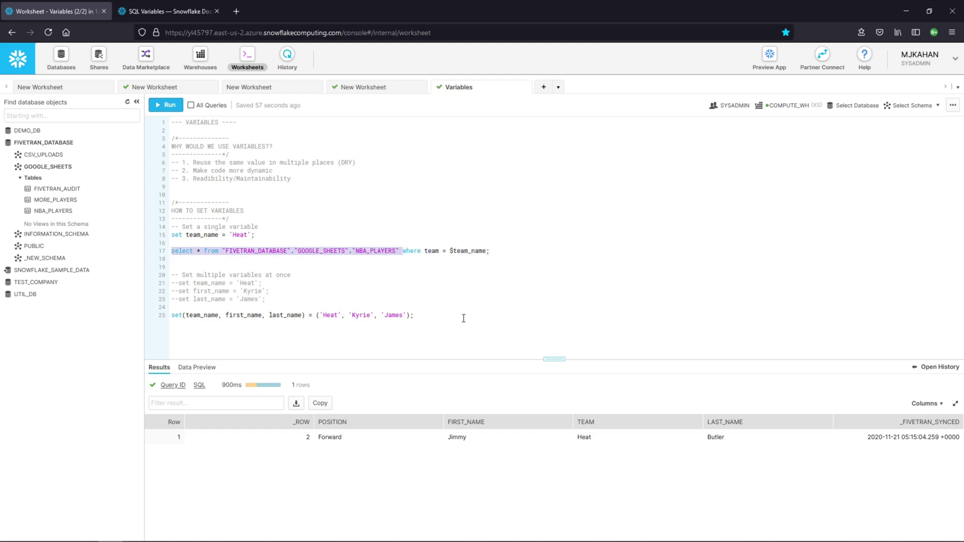
{"action": "left_click", "coordinate": [462, 316]}
{"action": "key", "text": "Return"}
{"action": "key", "text": "Return"}
{"action": "key", "text": "ctrl+v"}
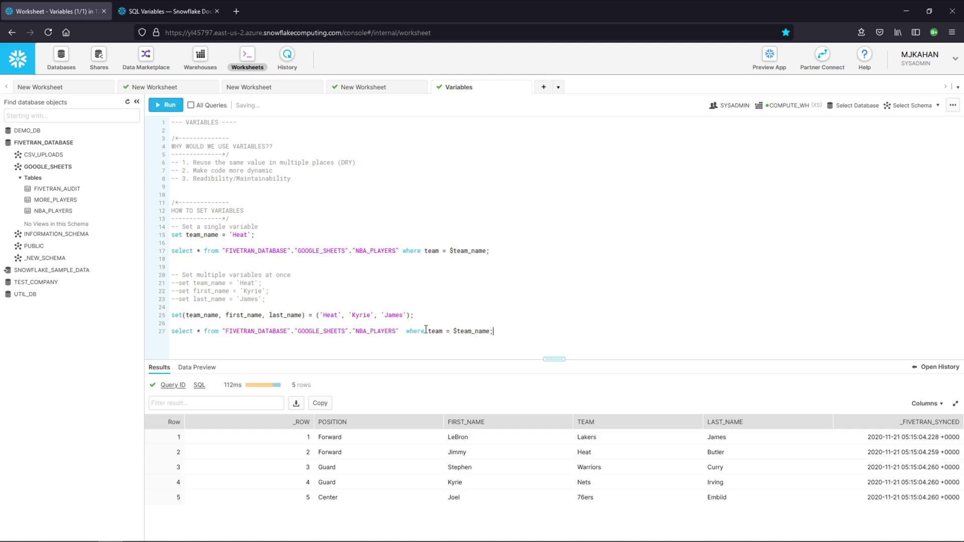
{"action": "key", "text": "BackSpace"}
Add 'or first_name = $first_name or last_name = $last_name' and run, returning three players
{"action": "left_click", "coordinate": [500, 331]}
{"action": "key", "text": "Left"}
{"action": "type", "text": "or "}
{"action": "type", "text": "first_name ="}
{"action": "type", "text": "f"}
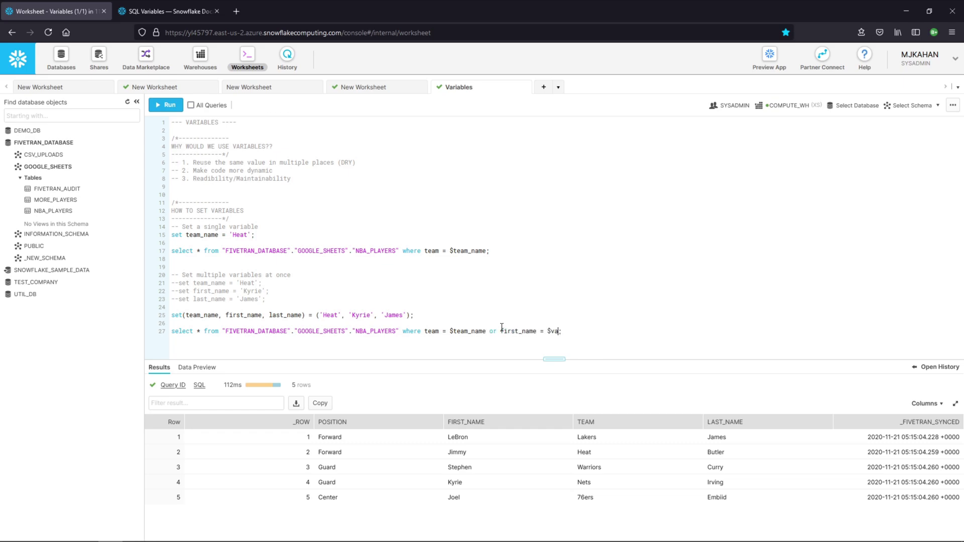
{"action": "type", "text": "irst_name or"}
{"action": "type", "text": " last_name"}
{"action": "type", "text": " = $last"}
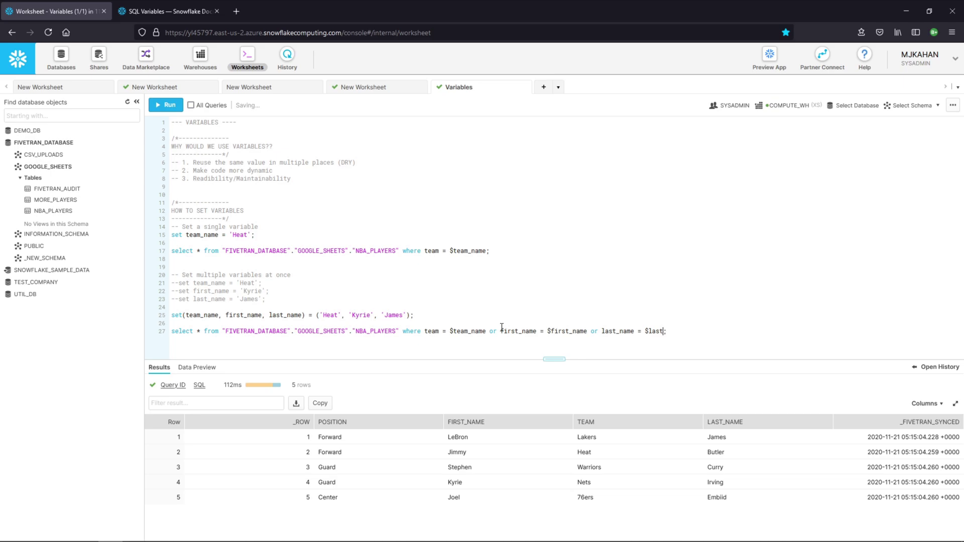
{"action": "type", "text": "_na"}
{"action": "type", "text": "ame"}
{"action": "key", "text": "ctrl+Return"}
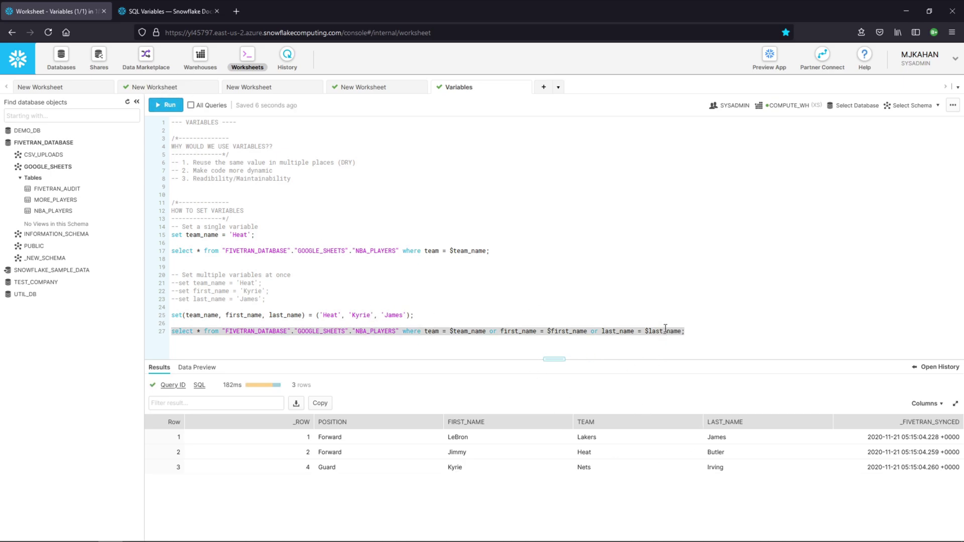
{"action": "left_click", "coordinate": [265, 318]}
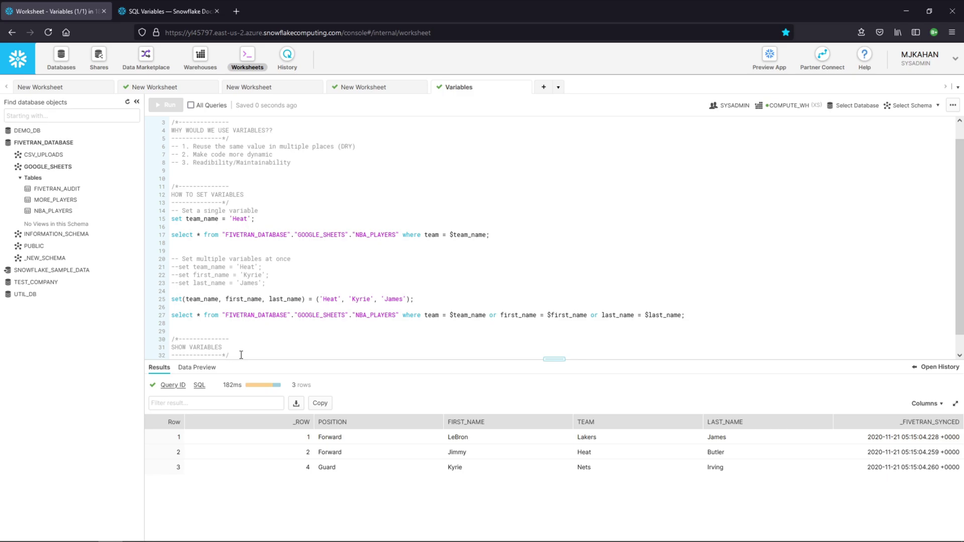
{"action": "left_click", "coordinate": [198, 4]}
{"action": "scroll", "coordinate": [231, 158], "scroll_direction": "up", "scroll_amount": 5}
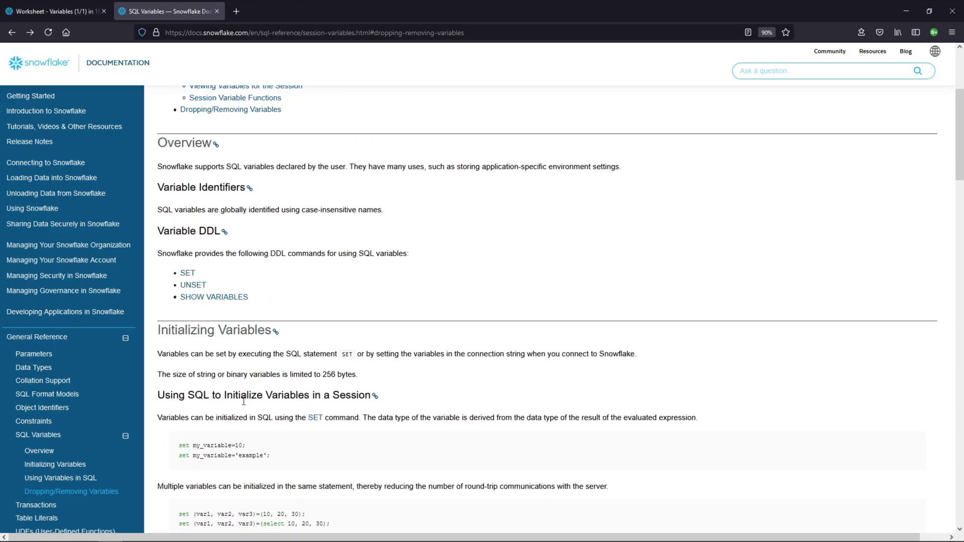
{"action": "left_click", "coordinate": [41, 7]}
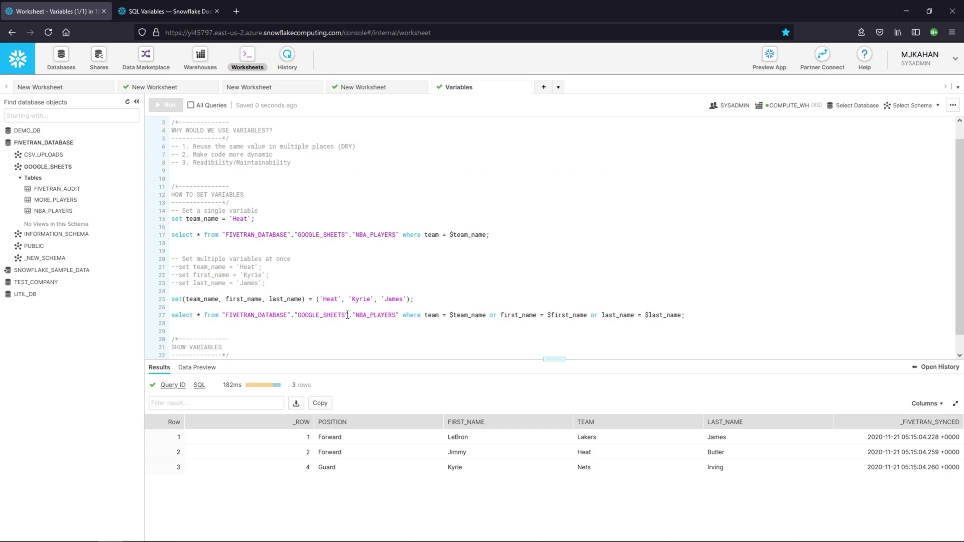
{"action": "scroll", "coordinate": [278, 332], "scroll_direction": "down", "scroll_amount": 1}
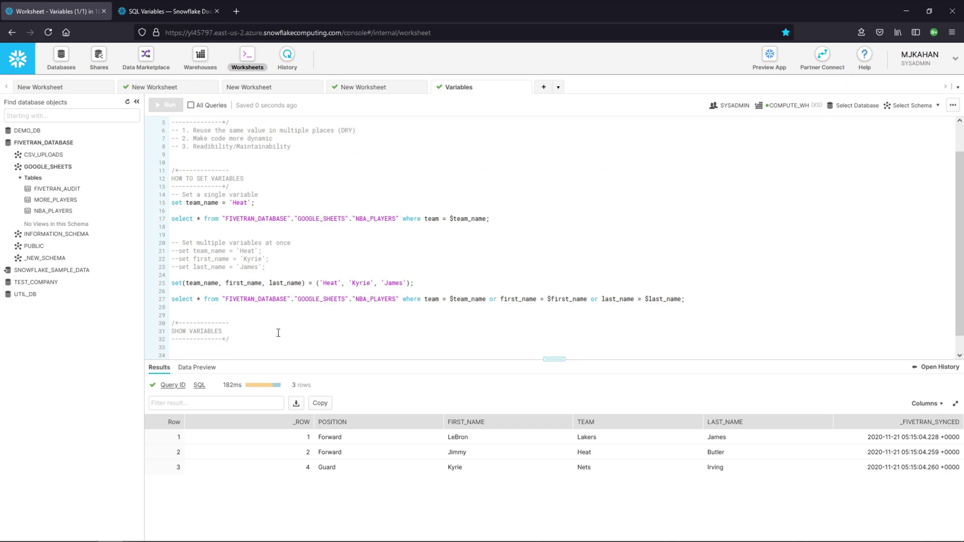
{"action": "type", "text": "s"}
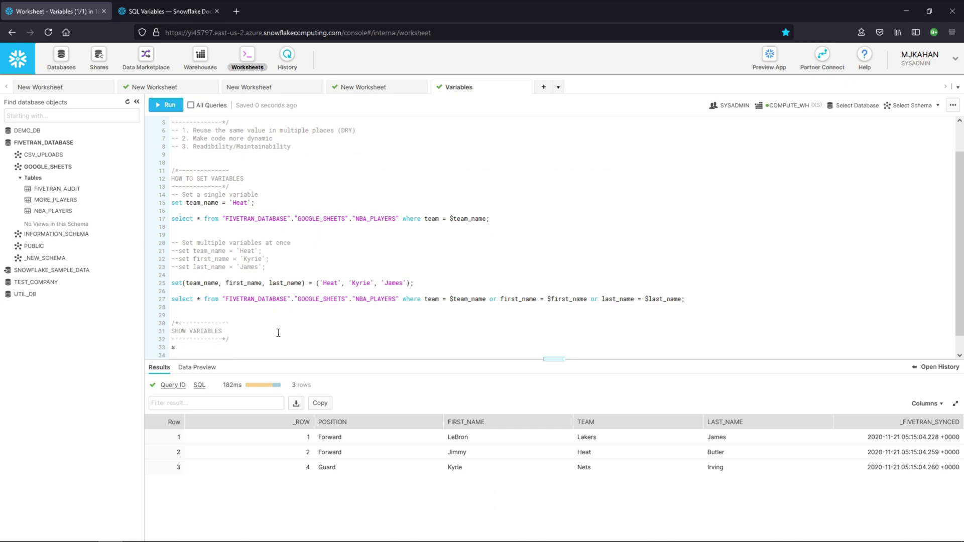
{"action": "type", "text": "how variables;"}
Run show variables; to list seven session variables, including FIRST_NAME Kyrie and TEAM_NAME Heat
{"action": "left_click_drag", "start_coordinate": [227, 347], "coordinate": [153, 347]}
{"action": "key", "text": "ctrl+Return"}
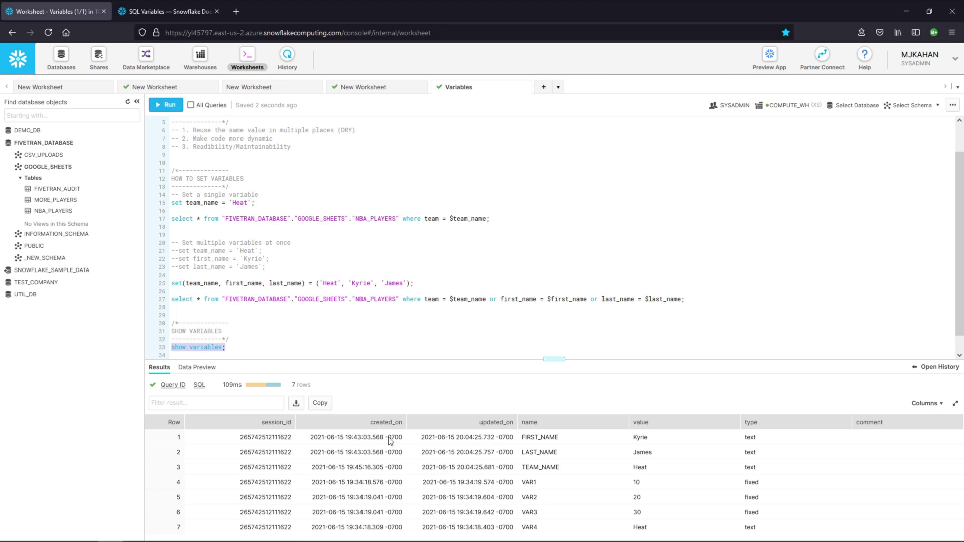
{"action": "left_click", "coordinate": [242, 344]}
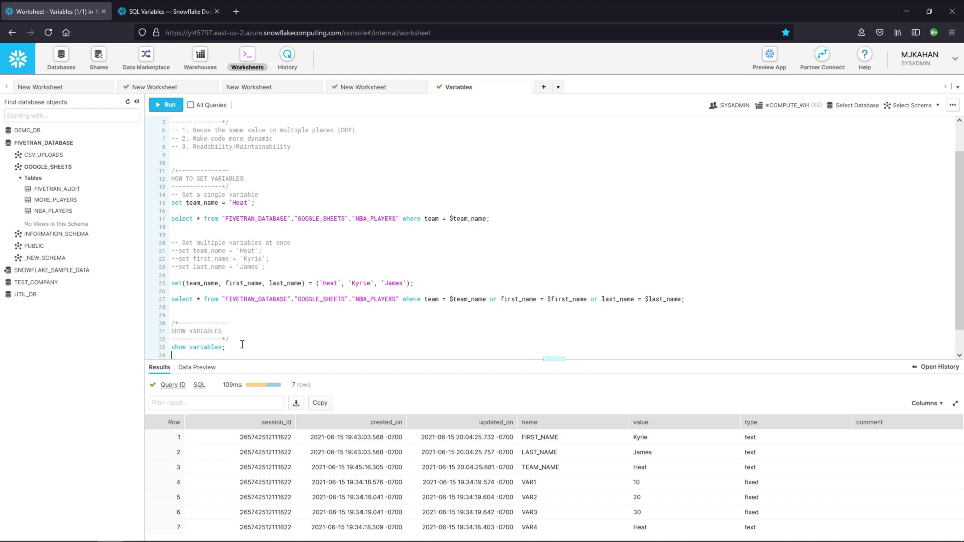
Run show variables like '%NAME%' on line 34, leaving FIRST_NAME, LAST_NAME and TEAM_NAME
{"action": "key", "text": "Return"}
{"action": "type", "text": "show v"}
{"action": "type", "text": "ariables "}
{"action": "type", "text": "like ''"}
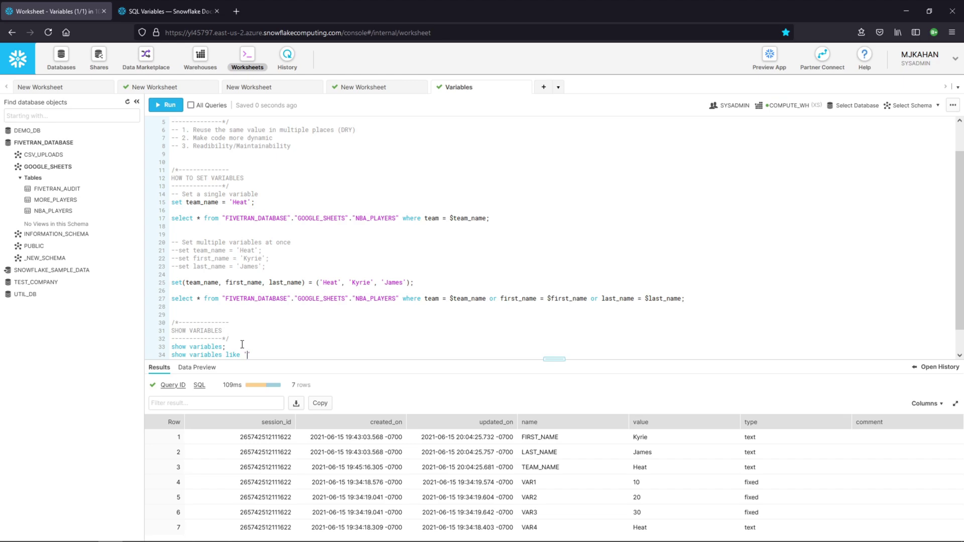
{"action": "type", "text": "%"}
{"action": "type", "text": "NAME%"}
{"action": "triple_click", "coordinate": [281, 354]}
{"action": "left_click", "coordinate": [166, 104]}
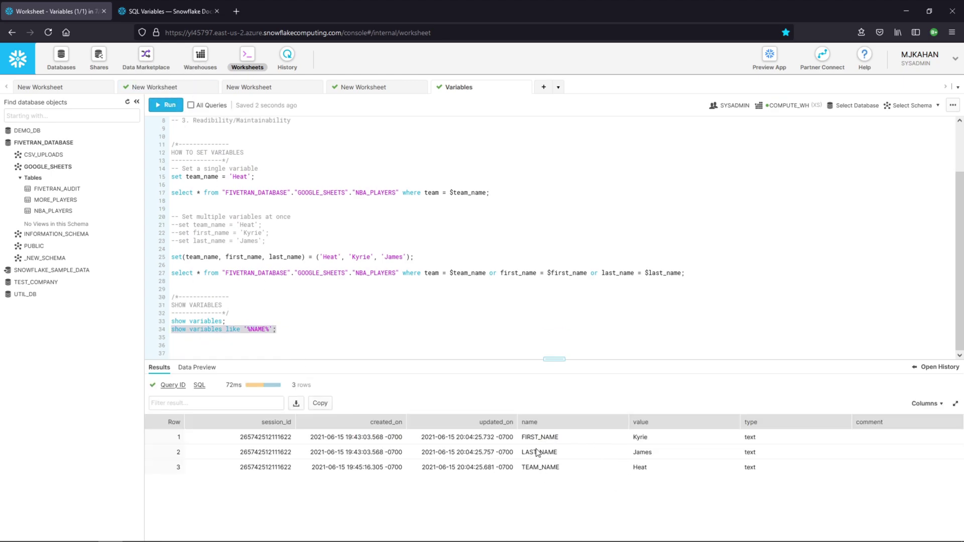
{"action": "left_click", "coordinate": [305, 329]}
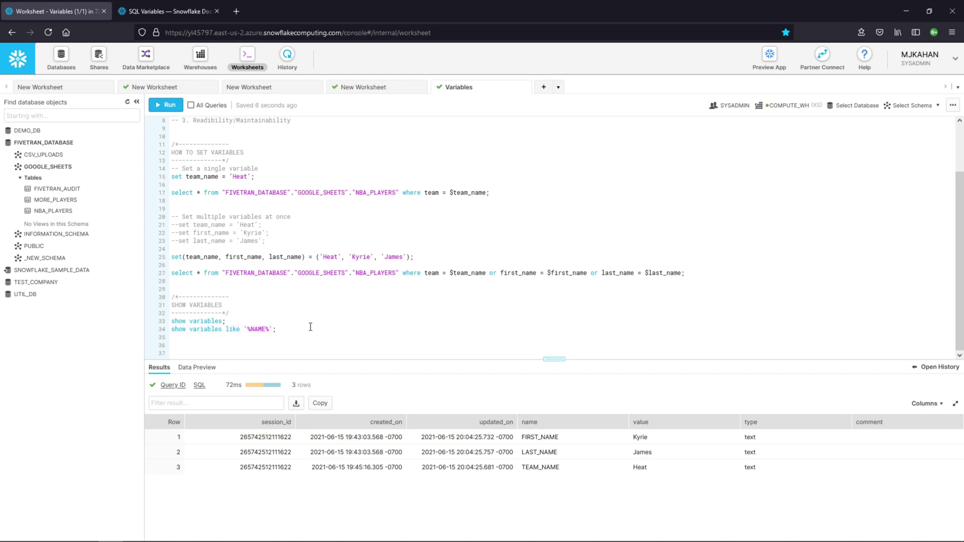
Run select $team_name on line 36 with Ctrl+Enter, which returns Heat
{"action": "key", "text": "Return"}
{"action": "key", "text": "Return"}
{"action": "type", "text": "se;ect"}
{"action": "type", "text": "lect "}
{"action": "type", "text": "$"}
{"action": "type", "text": "tea"}
{"action": "type", "text": "m_name"}
{"action": "key", "text": "ctrl+Return"}
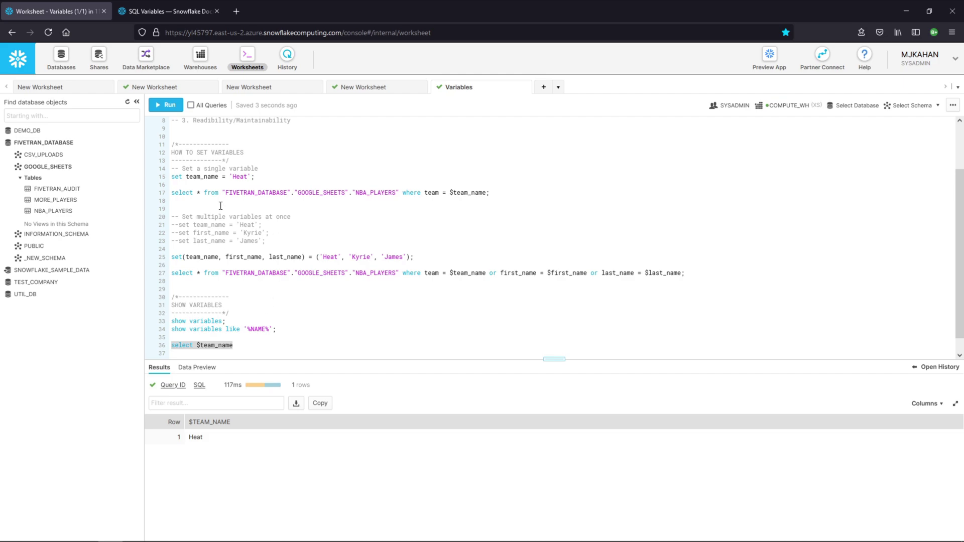
{"action": "left_click", "coordinate": [242, 344]}
{"action": "type", "text": ";"}
{"action": "left_click", "coordinate": [242, 341]}
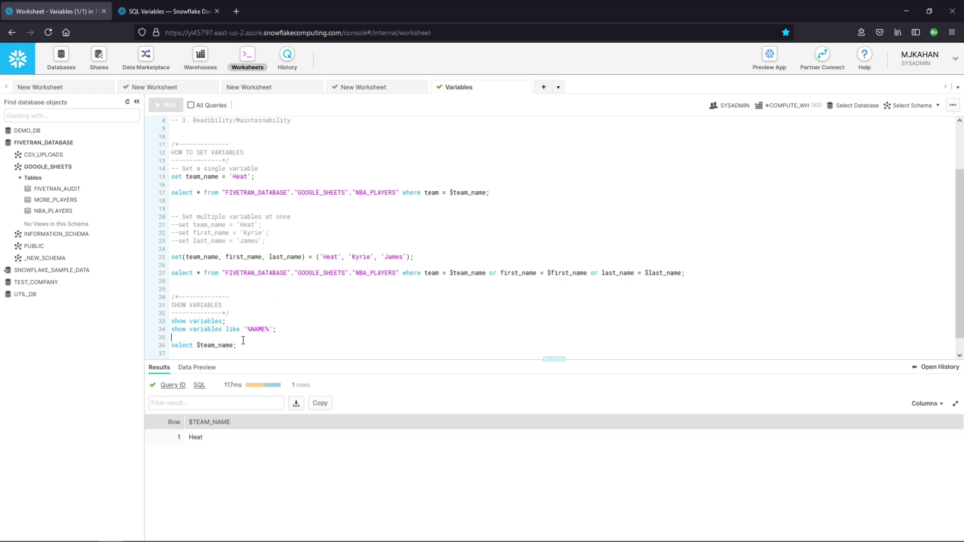
Run set team_name = 'Bulls' on line 37
{"action": "left_click", "coordinate": [245, 344]}
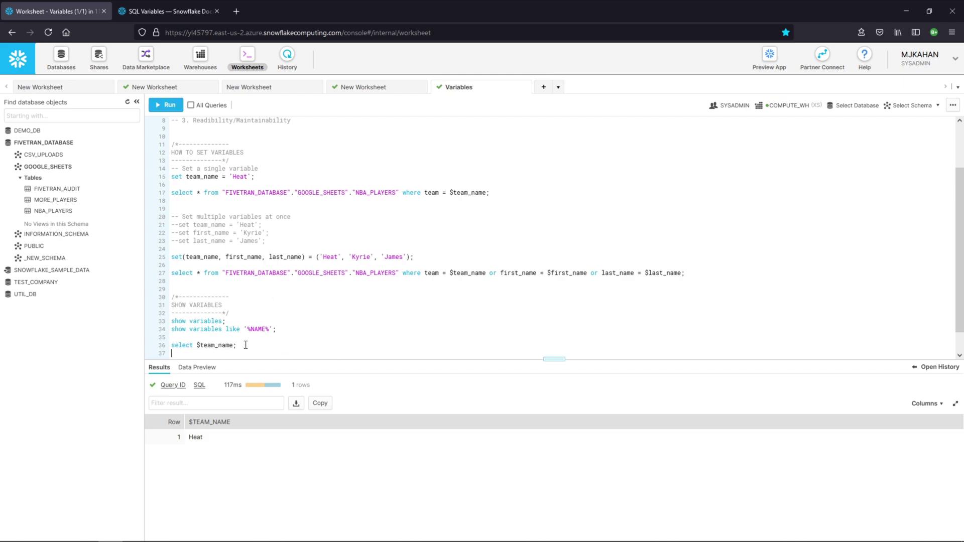
{"action": "key", "text": "Return"}
{"action": "type", "text": "set team_name = "}
{"action": "type", "text": "Bulls'"}
{"action": "type", "text": ";"}
{"action": "left_click_drag", "start_coordinate": [263, 352], "coordinate": [166, 354]}
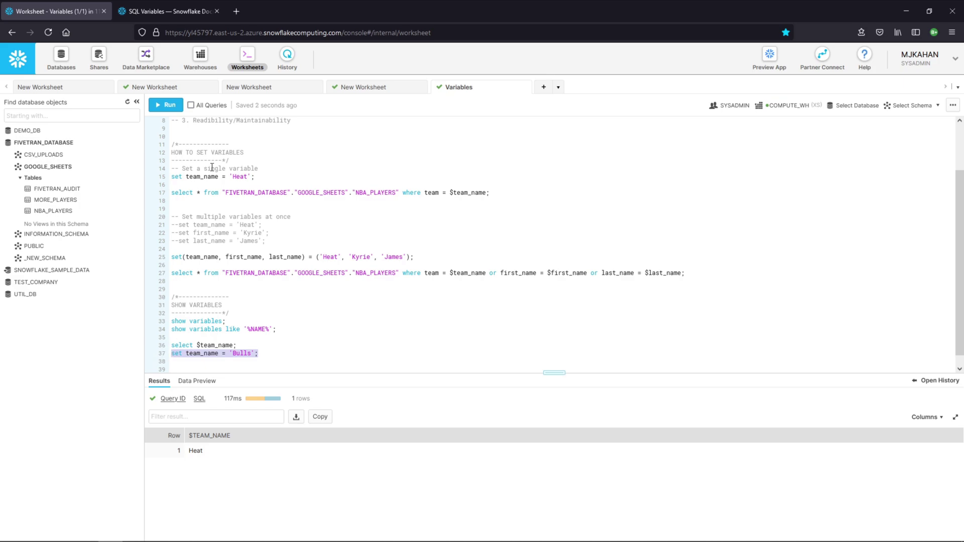
{"action": "left_click", "coordinate": [171, 105]}
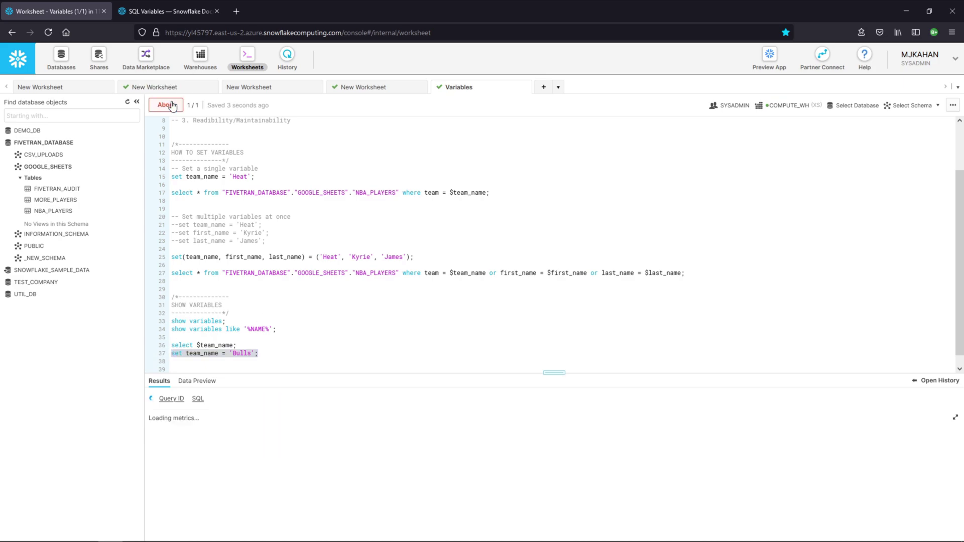
{"action": "left_click", "coordinate": [241, 344]}
Rerun show variables like '%NAME%' to confirm TEAM_NAME is now Bulls
{"action": "key", "text": "shift+Home"}
{"action": "left_click", "coordinate": [232, 323]}
{"action": "left_click_drag", "start_coordinate": [275, 329], "coordinate": [164, 332]}
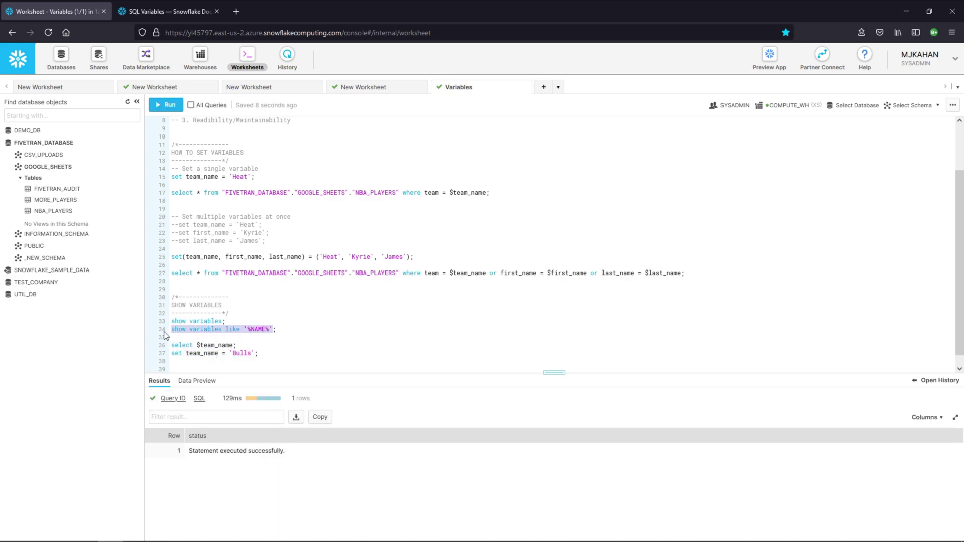
{"action": "left_click", "coordinate": [166, 105]}
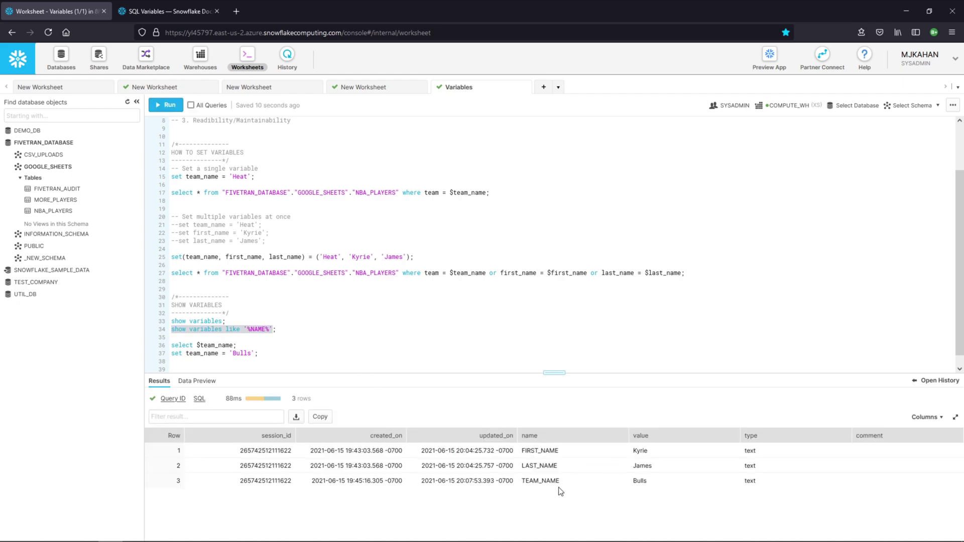
{"action": "left_click_drag", "start_coordinate": [560, 491], "coordinate": [668, 487]}
{"action": "left_click", "coordinate": [640, 480]}
Rerun select $team_name, which now returns Bulls
{"action": "left_click_drag", "start_coordinate": [239, 345], "coordinate": [169, 345]}
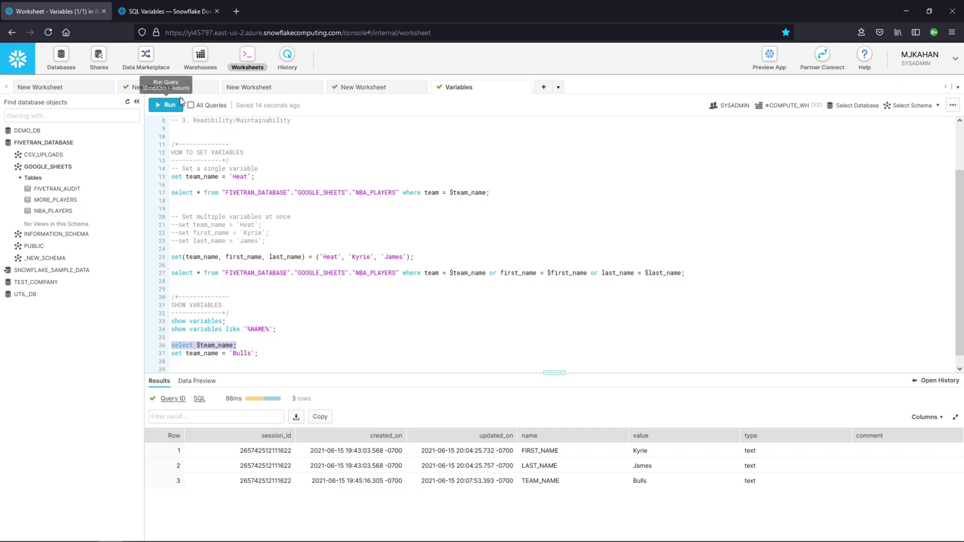
{"action": "left_click", "coordinate": [167, 104]}
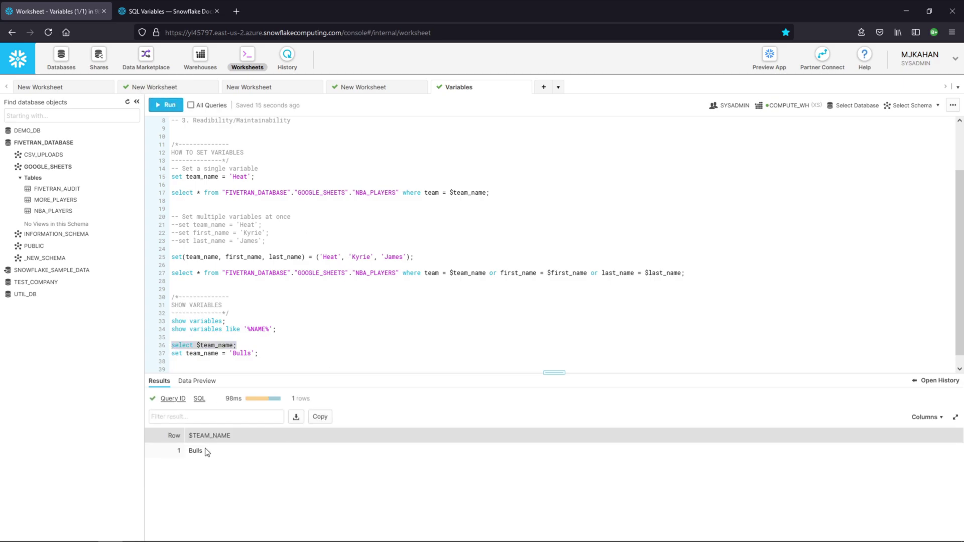
{"action": "left_click", "coordinate": [250, 346]}
{"action": "left_click", "coordinate": [270, 354]}
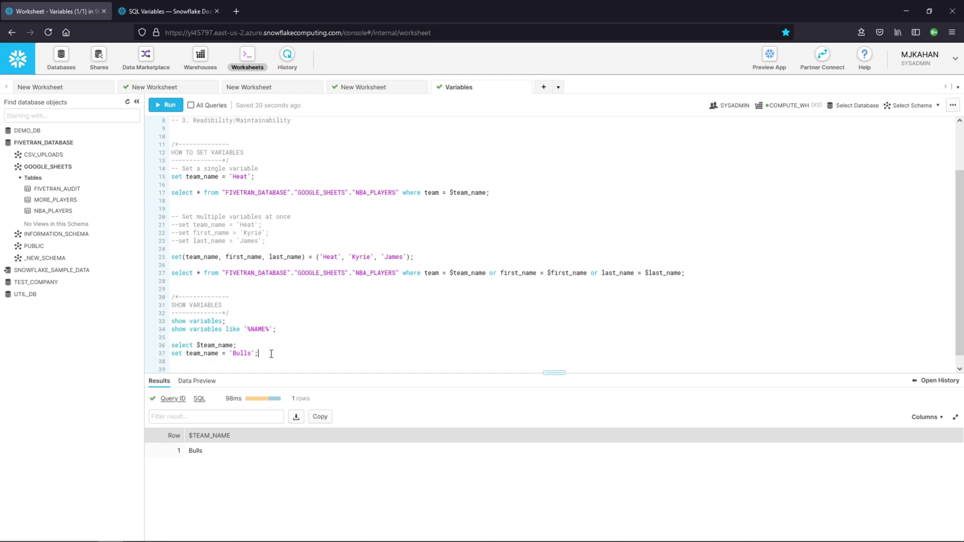
Create a new worksheet and run show variables, which returns zero rows
{"action": "left_click", "coordinate": [545, 87]}
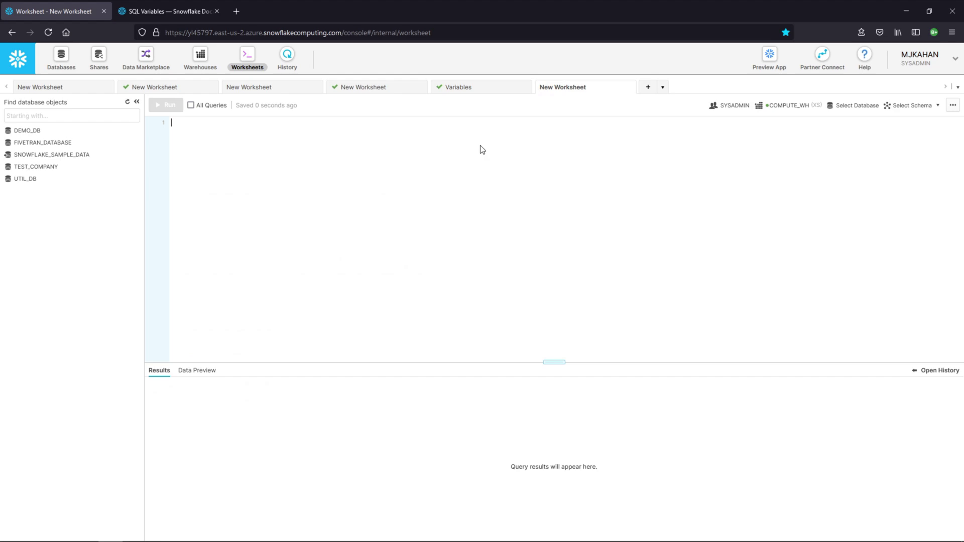
{"action": "type", "text": "show va"}
{"action": "type", "text": "riables"}
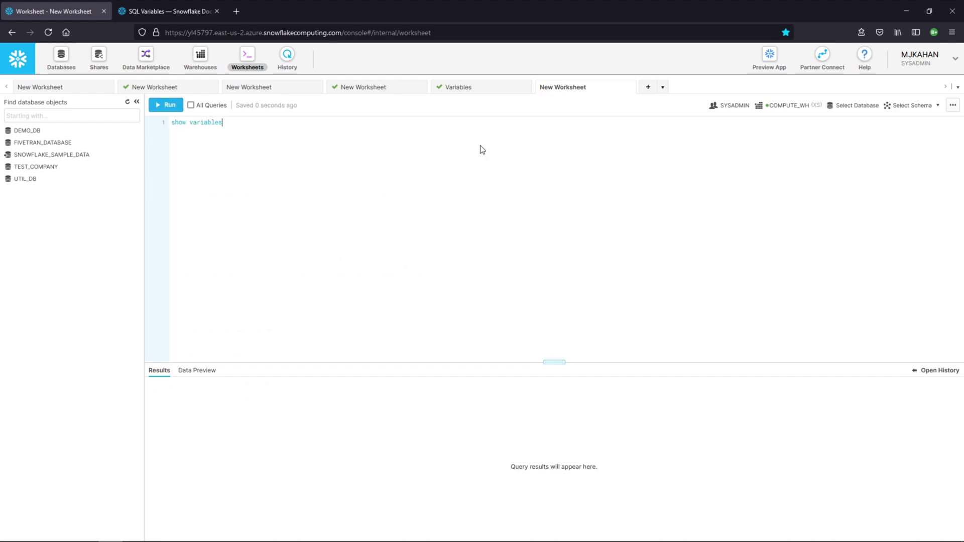
{"action": "key", "text": "ctrl+Return"}
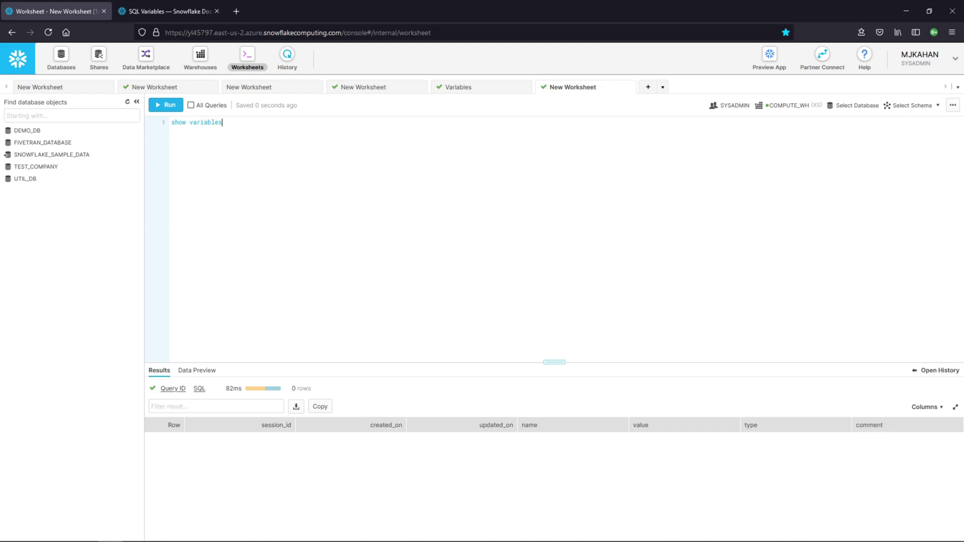
Return to the Variables worksheet and rerun show variables on line 33, listing seven variables
{"action": "left_click", "coordinate": [459, 87]}
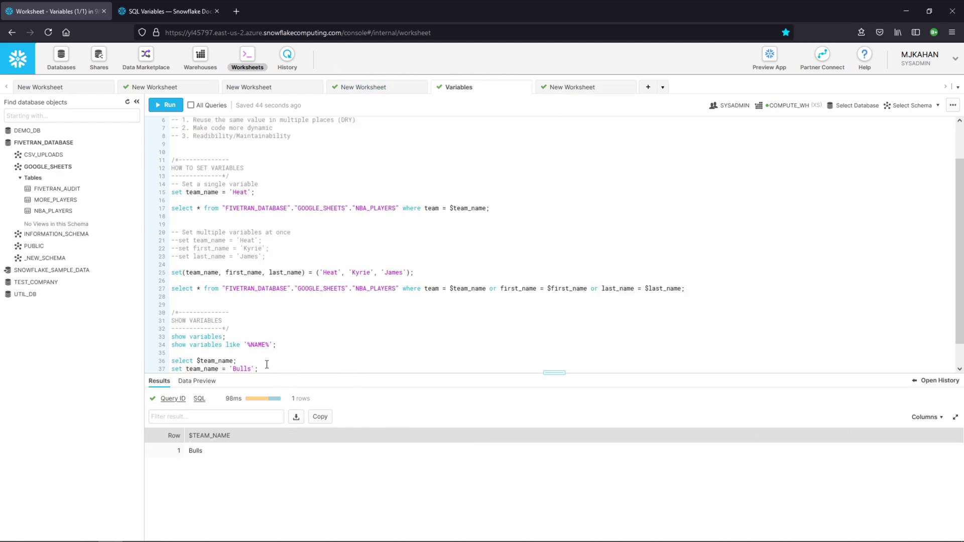
{"action": "left_click_drag", "start_coordinate": [225, 336], "coordinate": [171, 336]}
{"action": "left_click", "coordinate": [166, 105]}
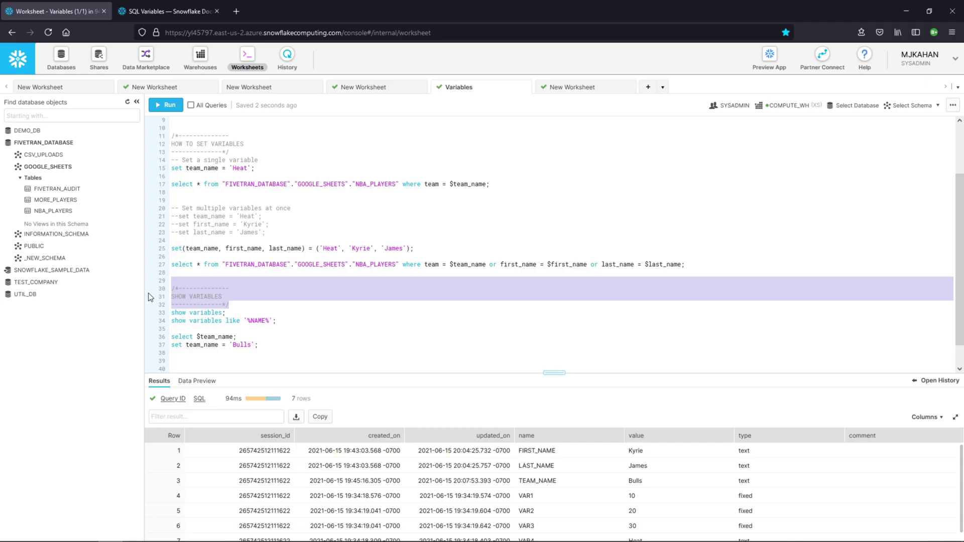
{"action": "left_click_drag", "start_coordinate": [228, 304], "coordinate": [172, 293]}
Duplicate the SHOW VARIABLES comment header below the script and rename it UNSET VARIABLES
{"action": "key", "text": "ctrl+c"}
{"action": "left_click", "coordinate": [196, 368]}
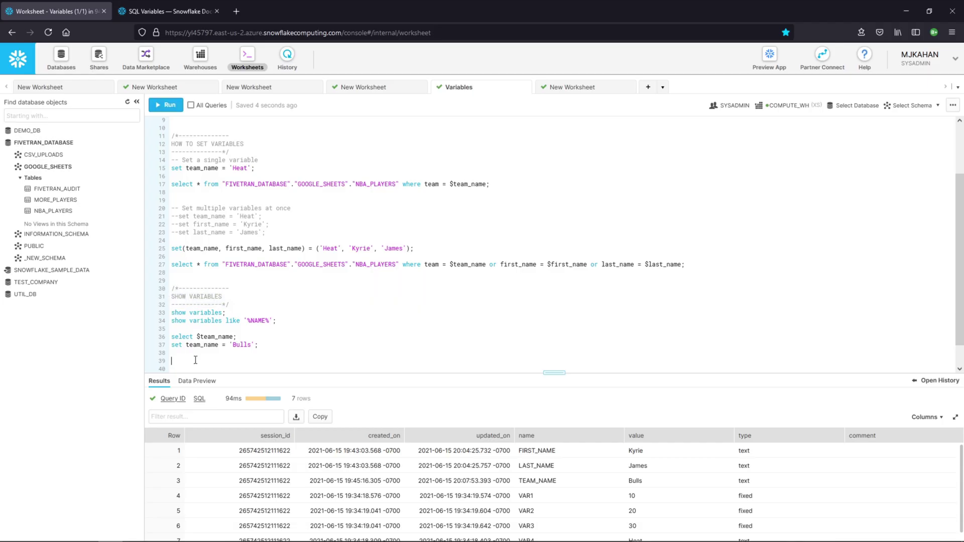
{"action": "key", "text": "ctrl+v"}
{"action": "double_click", "coordinate": [181, 361]}
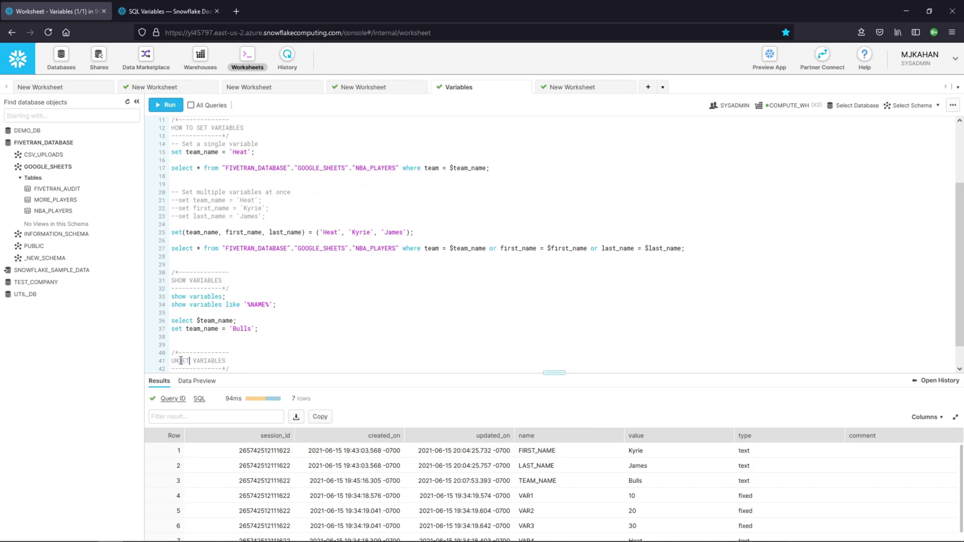
{"action": "type", "text": "UNSET"}
{"action": "key", "text": "Return"}
{"action": "key", "text": "Return"}
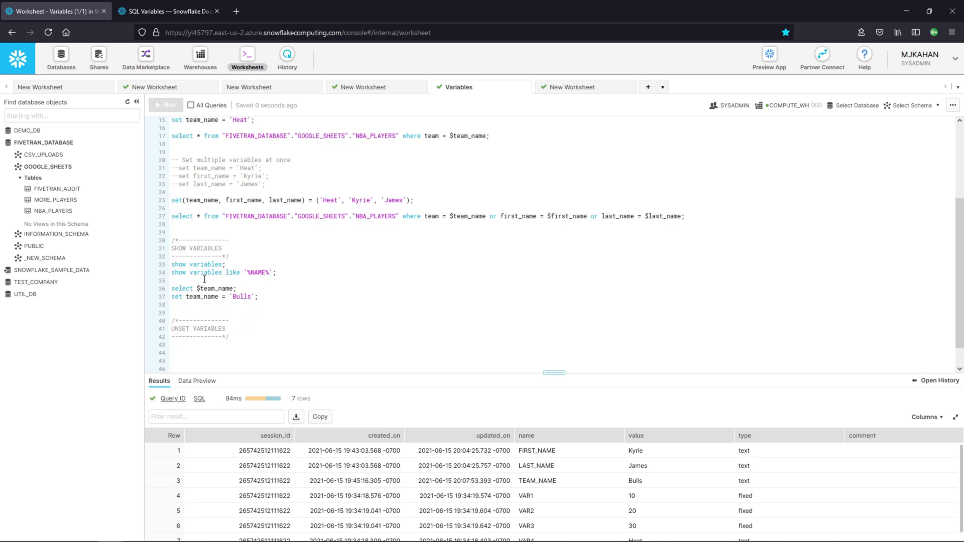
Add unset first_name; under the header, with show variables like '%NAME%'; pasted above it
{"action": "left_click", "coordinate": [209, 343]}
{"action": "type", "text": "uns"}
{"action": "type", "text": "et"}
{"action": "scroll", "coordinate": [226, 354], "scroll_direction": "up", "scroll_amount": 1}
{"action": "scroll", "coordinate": [237, 368], "scroll_direction": "down", "scroll_amount": 2}
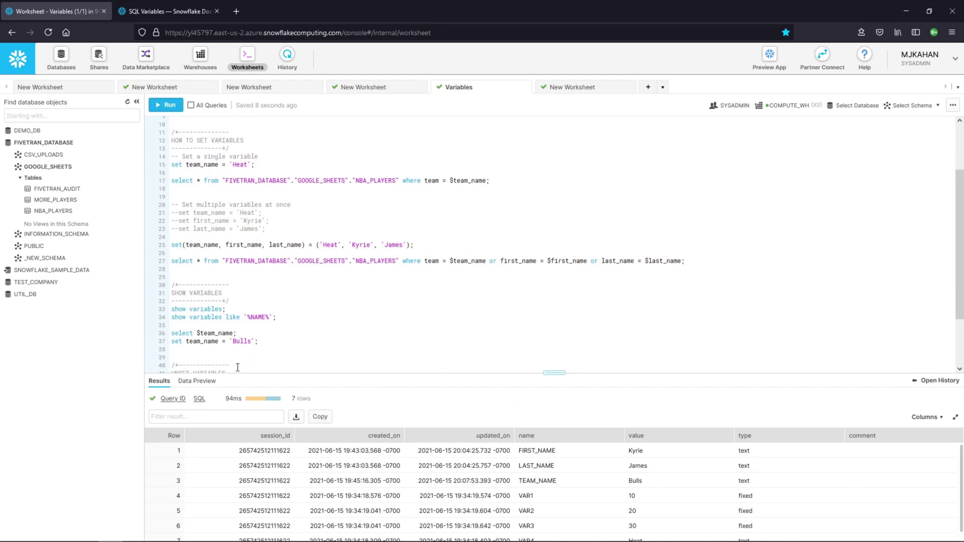
{"action": "scroll", "coordinate": [195, 316], "scroll_direction": "down", "scroll_amount": 1}
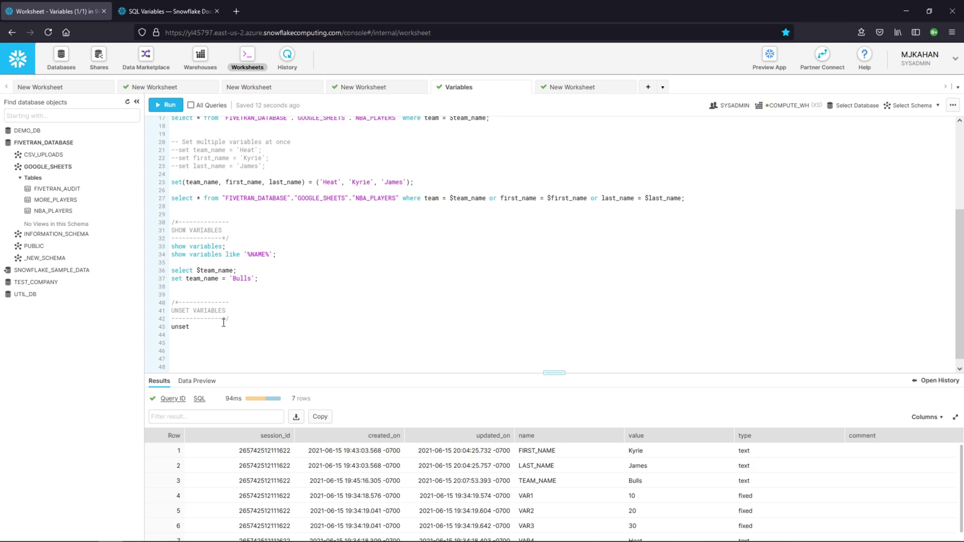
{"action": "type", "text": " first_name;"}
{"action": "key", "text": "Home"}
{"action": "key", "text": "Return"}
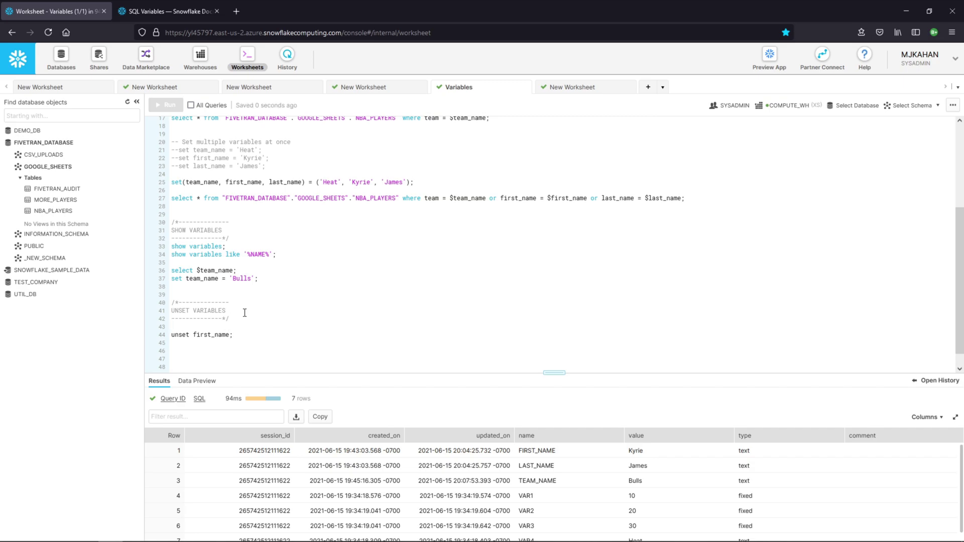
{"action": "key", "text": "ctrl+v"}
{"action": "key", "text": "shift+Home"}
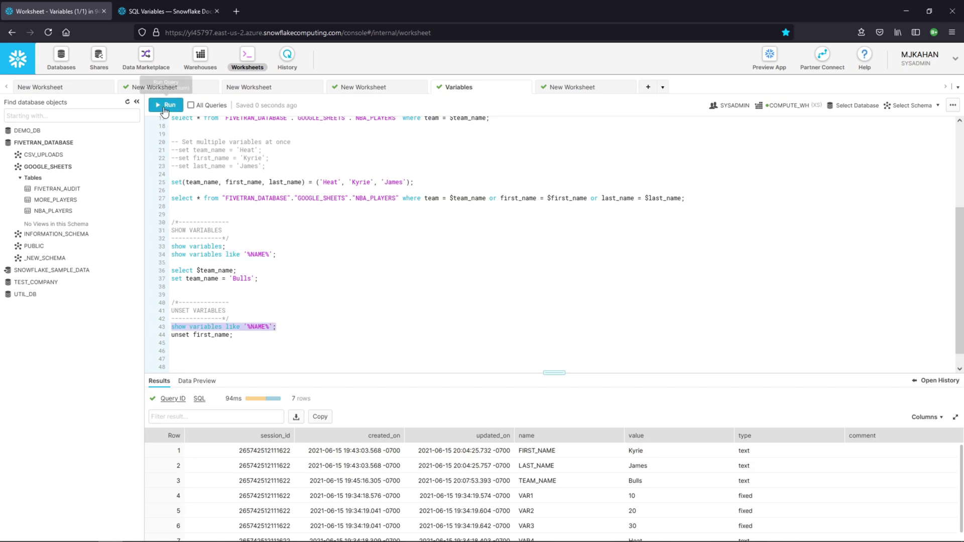
Unset first_name and confirm the '%NAME%' listing shows only LAST_NAME and TEAM_NAME
{"action": "left_click", "coordinate": [166, 105]}
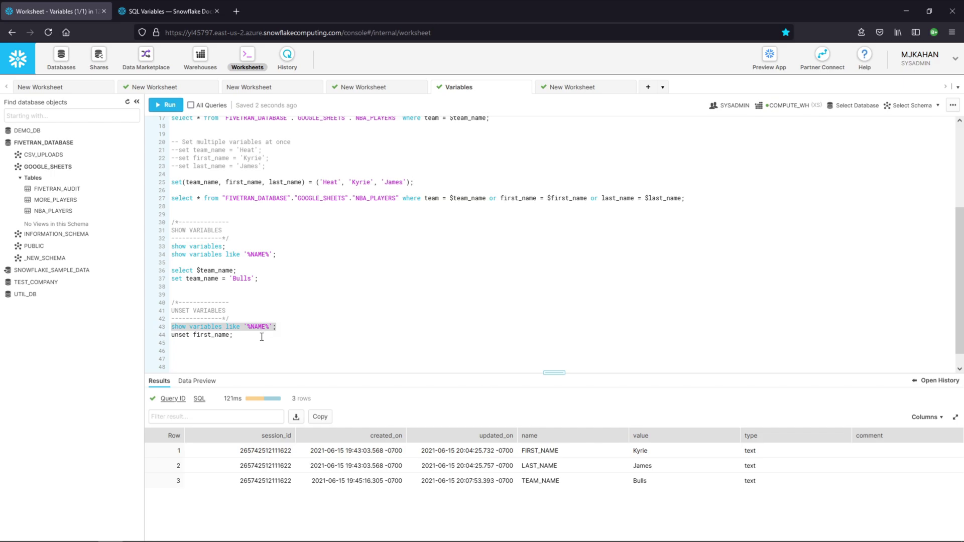
{"action": "left_click_drag", "start_coordinate": [256, 335], "coordinate": [162, 337]}
{"action": "left_click", "coordinate": [166, 105]}
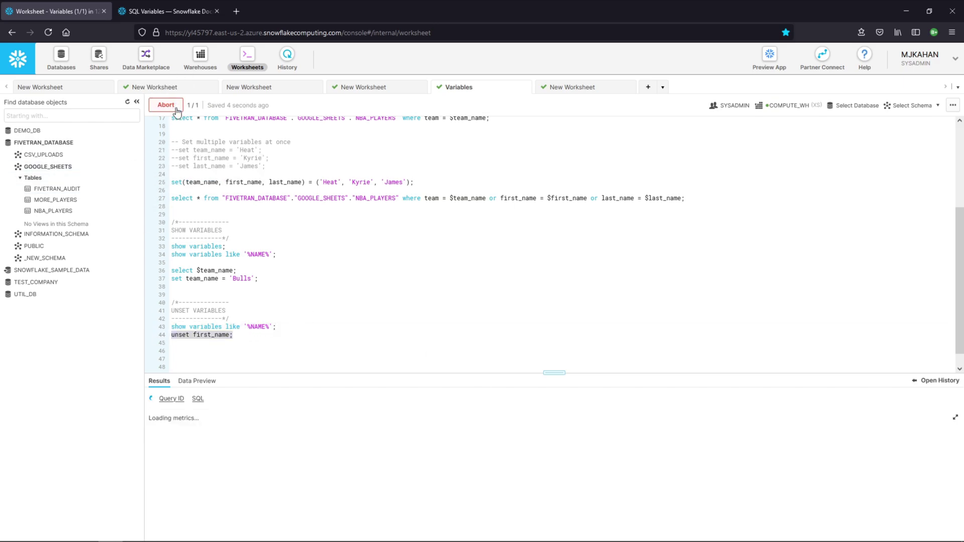
{"action": "left_click_drag", "start_coordinate": [284, 326], "coordinate": [171, 327]}
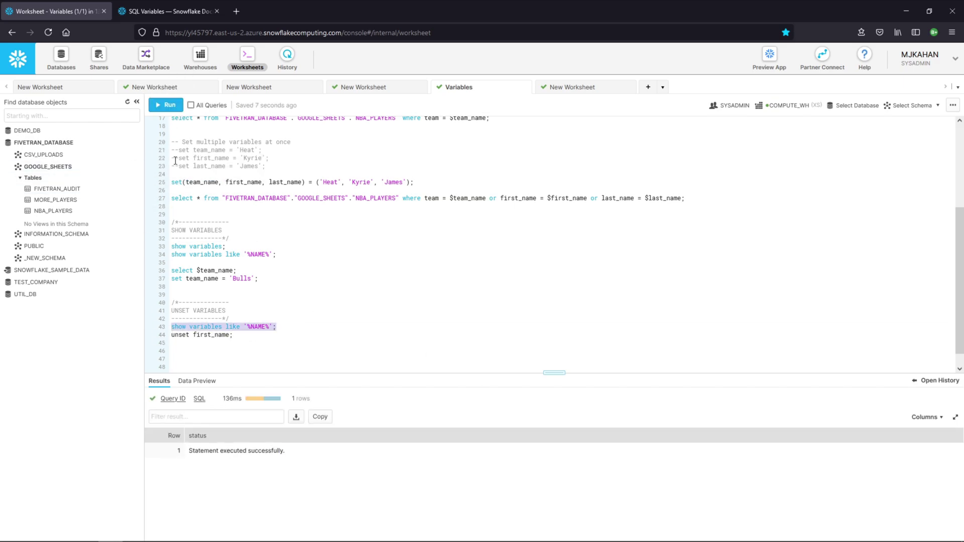
{"action": "left_click", "coordinate": [167, 106]}
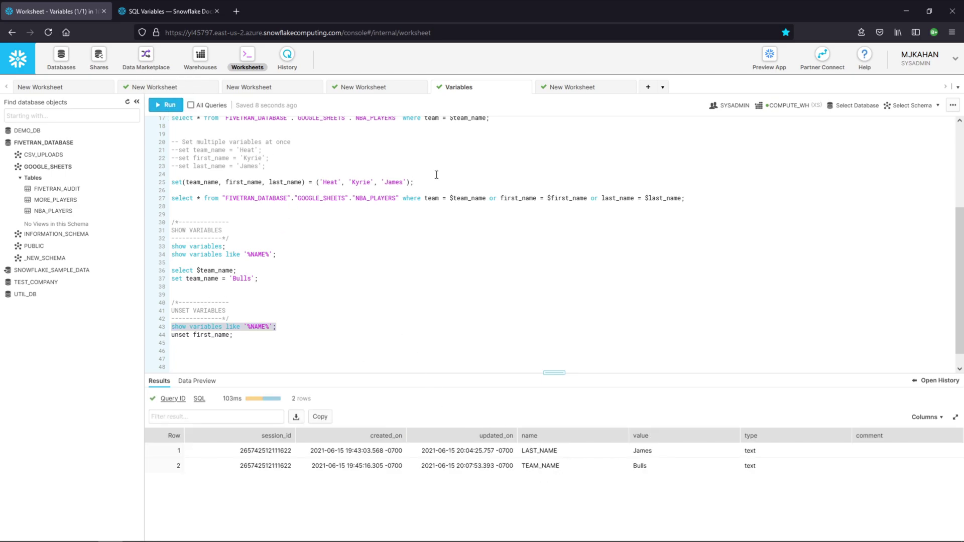
Reset team_name, first_name and last_name, confirm all three exist, then unset first_name again
{"action": "left_click_drag", "start_coordinate": [437, 182], "coordinate": [170, 182]}
{"action": "left_click", "coordinate": [166, 105]}
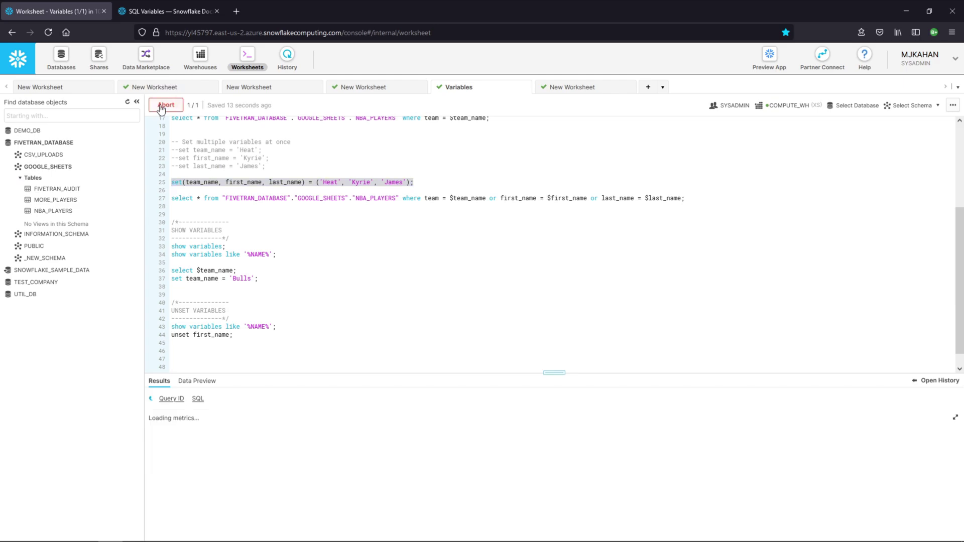
{"action": "left_click", "coordinate": [276, 326]}
{"action": "key", "text": "ctrl+Return"}
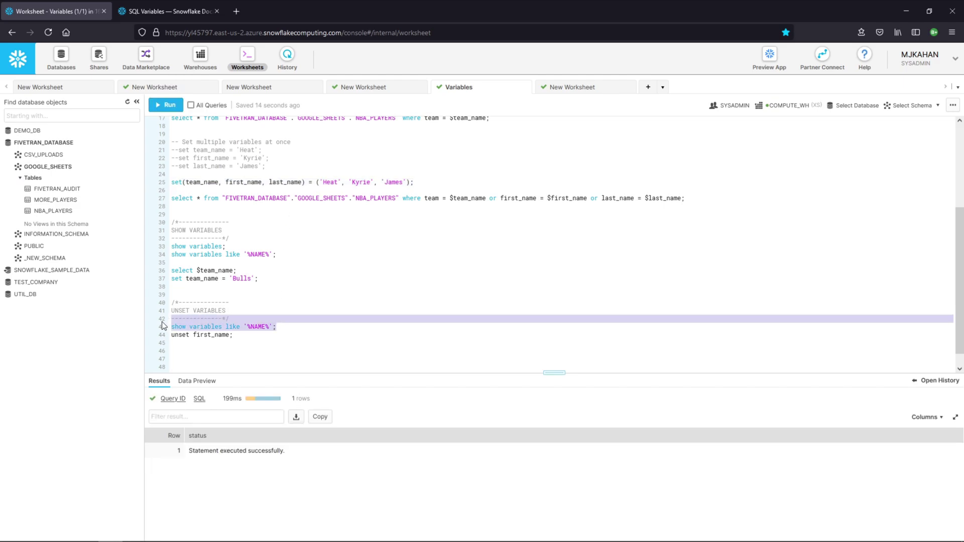
{"action": "left_click_drag", "start_coordinate": [247, 335], "coordinate": [171, 335]}
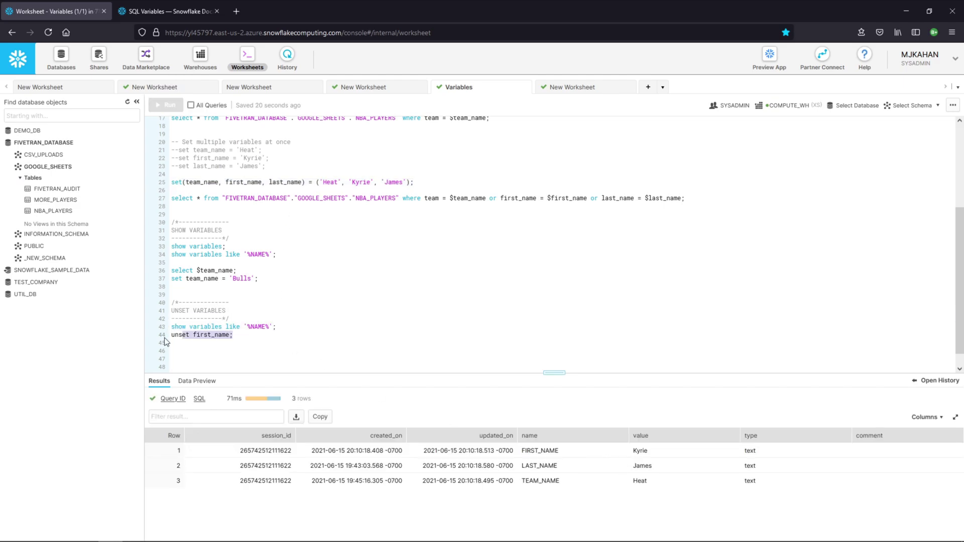
{"action": "left_click", "coordinate": [163, 111]}
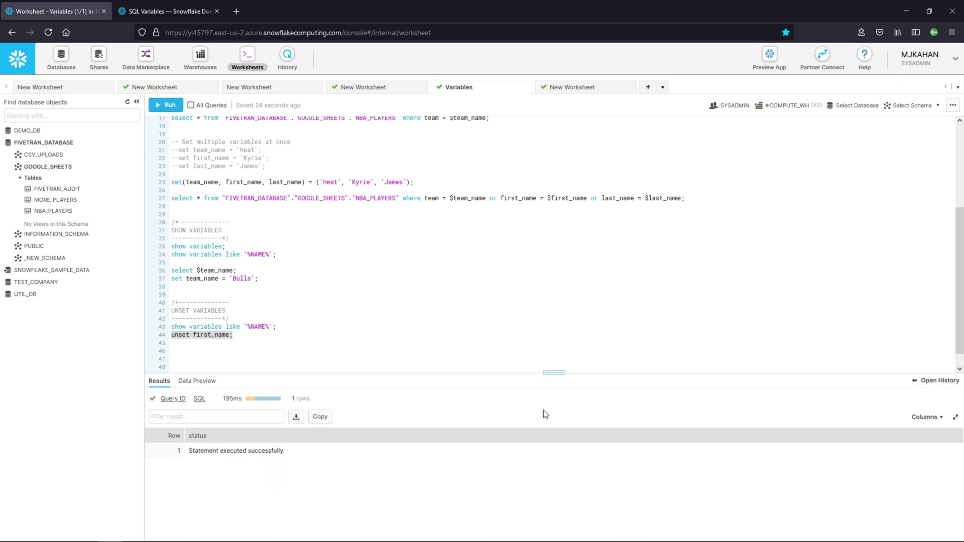